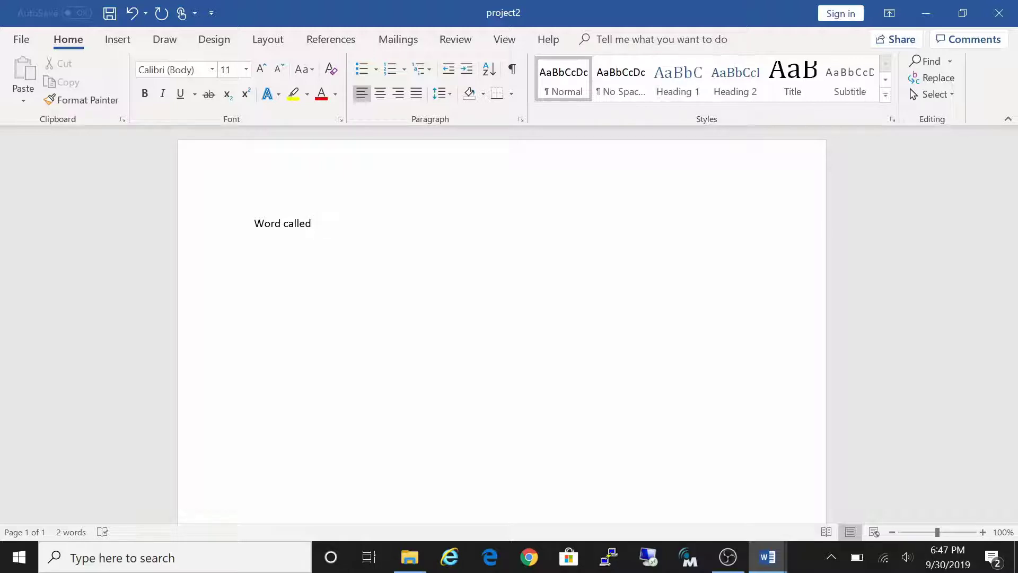
Step: Add the word "like" after "Word called" and enlarge the page view to 147%
text(like)
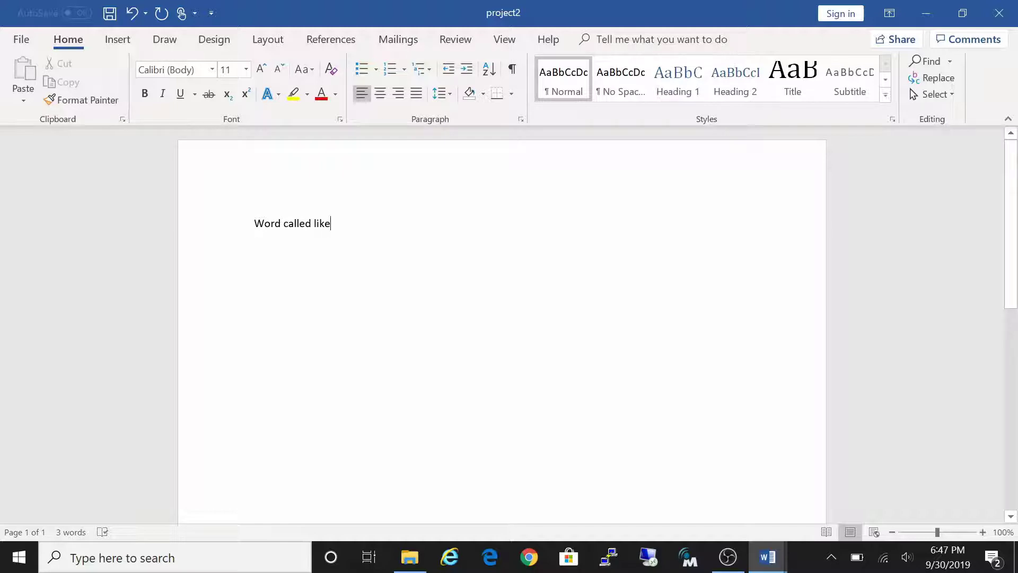
drag(938, 534, 943, 534)
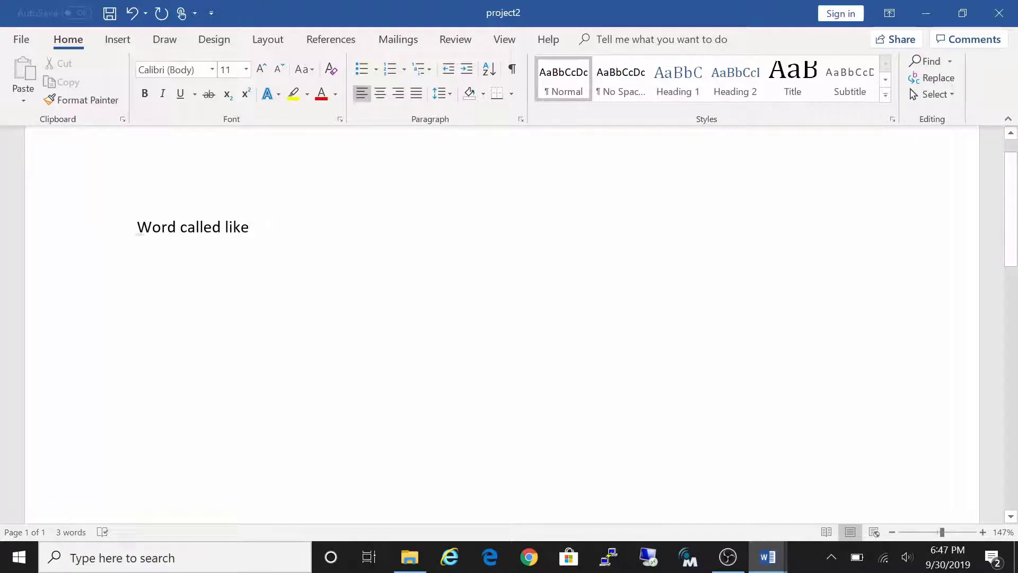
drag(137, 225, 175, 234)
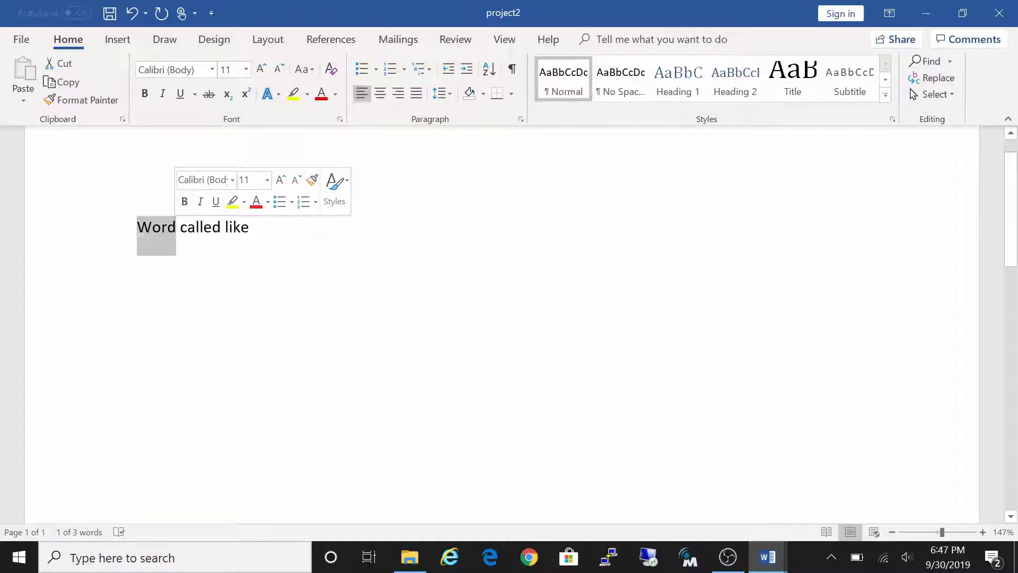
click(249, 227)
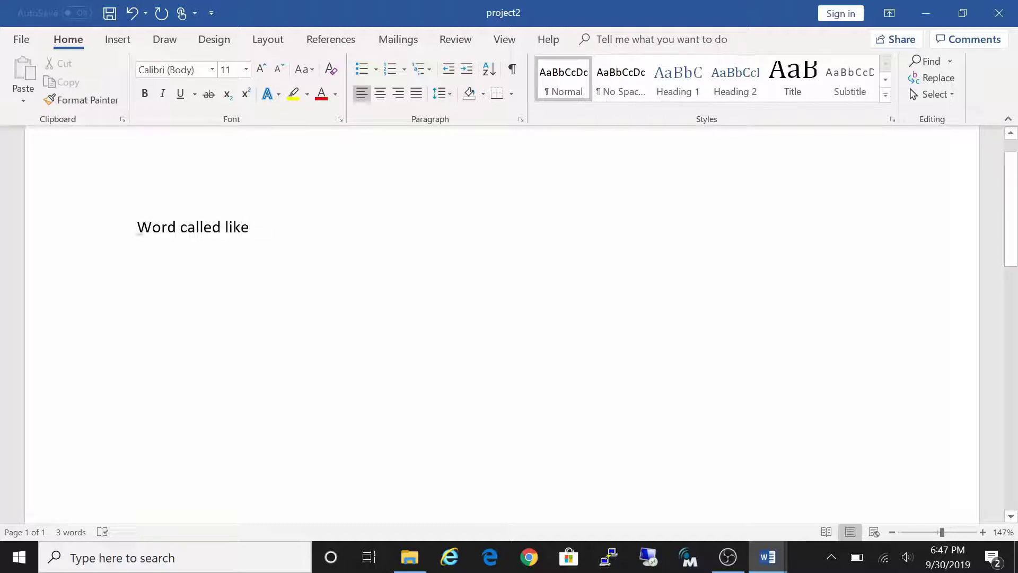
Step: Copy the first word, "Word", and paste it at the end of the line after "like"
click(138, 227)
key(shift+Right)
key(shift+Right)
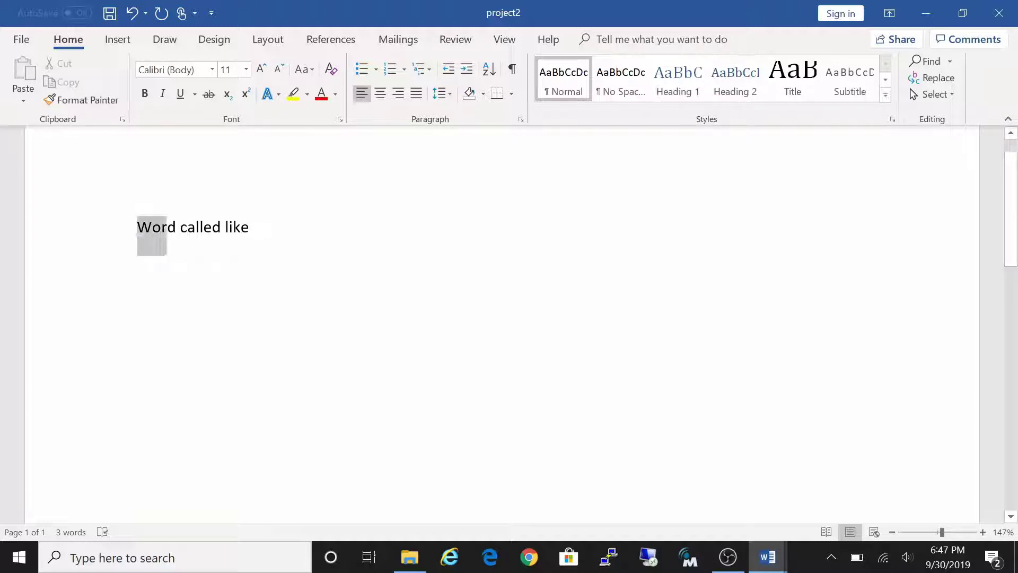
key(shift+Right)
mouse_move(172, 228)
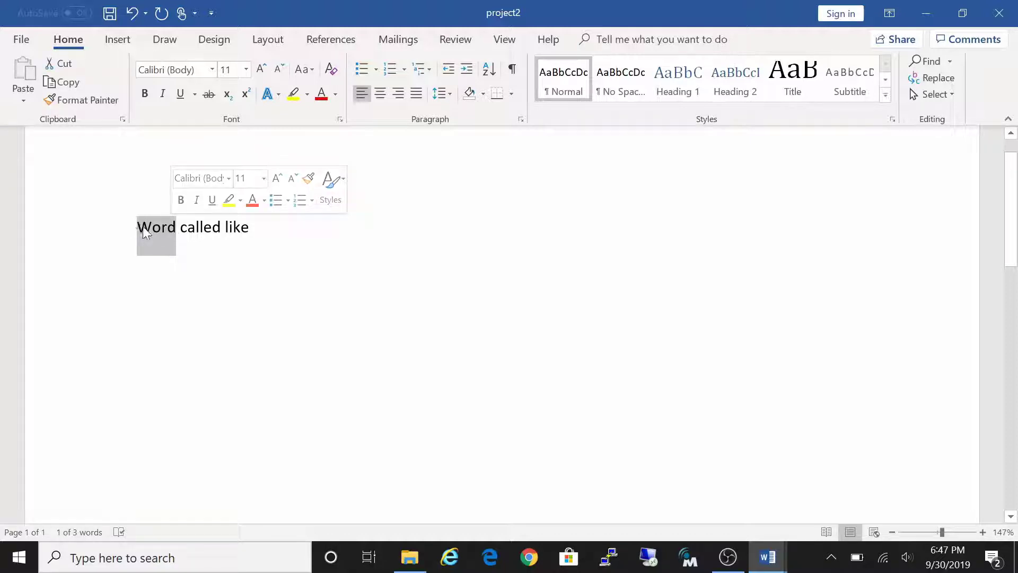
click(70, 85)
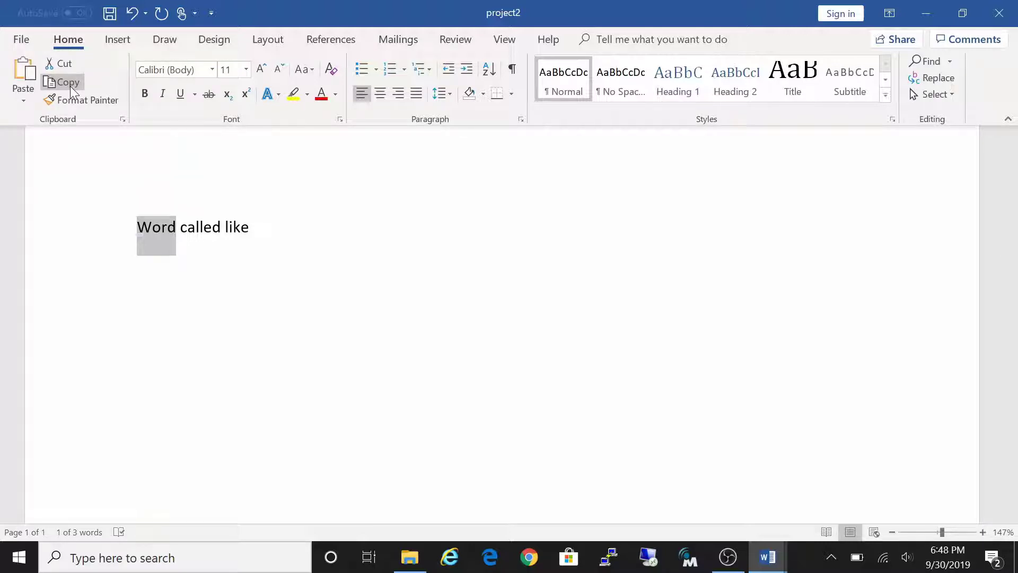
click(250, 228)
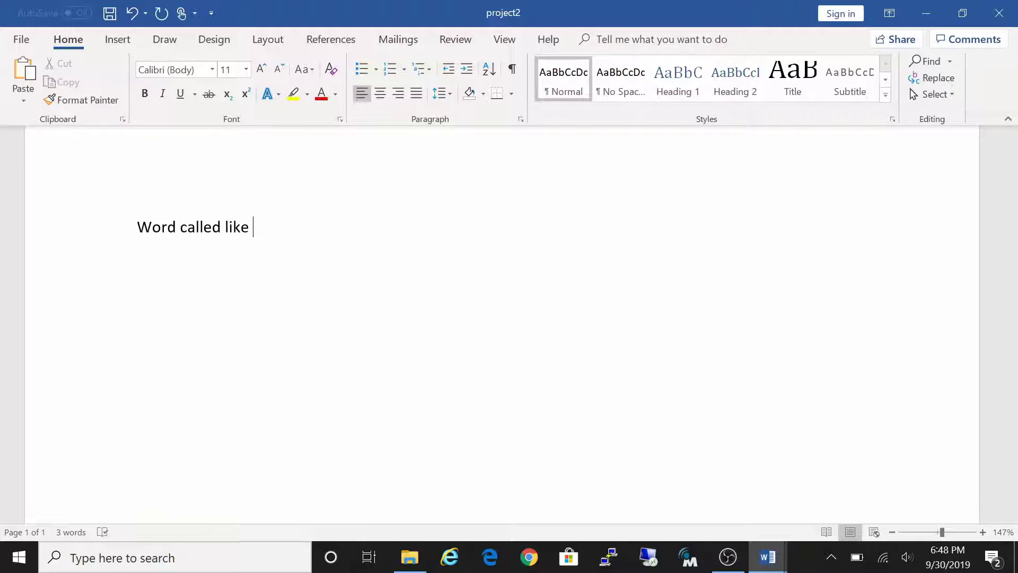
click(21, 78)
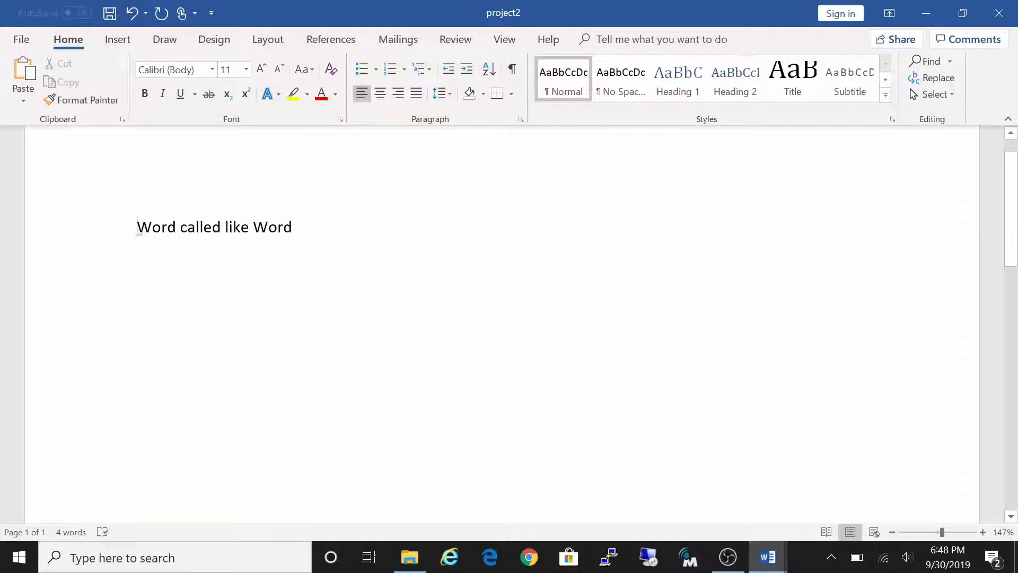
Step: Select the first "Word" again and paste five more copies of it at the end of the line
drag(137, 229, 177, 233)
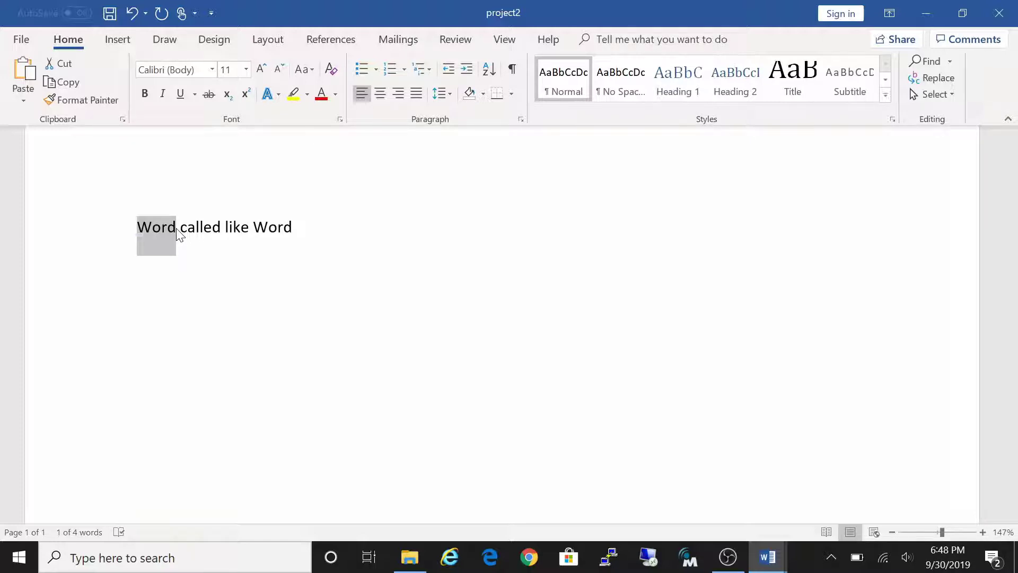
key(End)
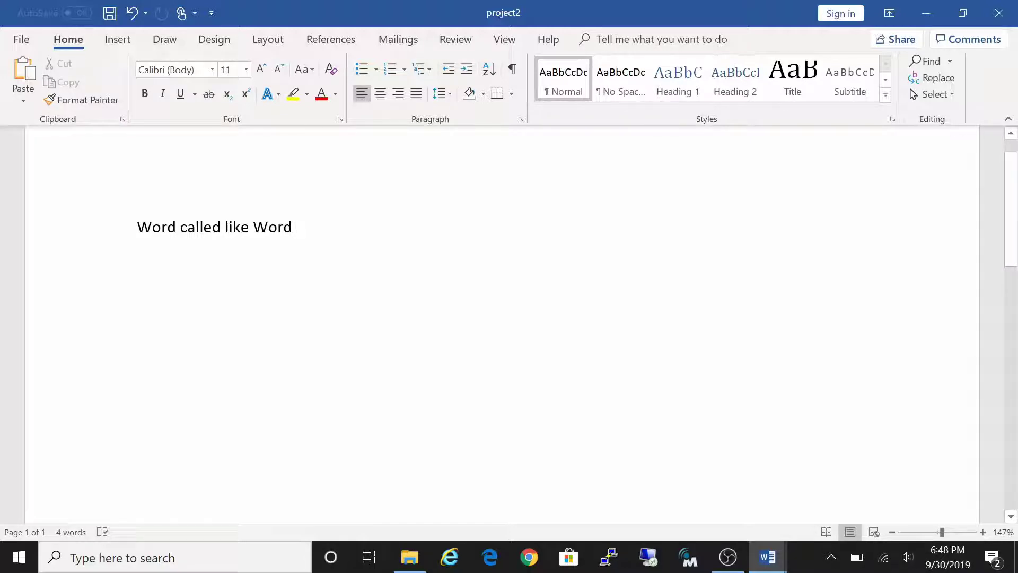
key(ctrl+v)
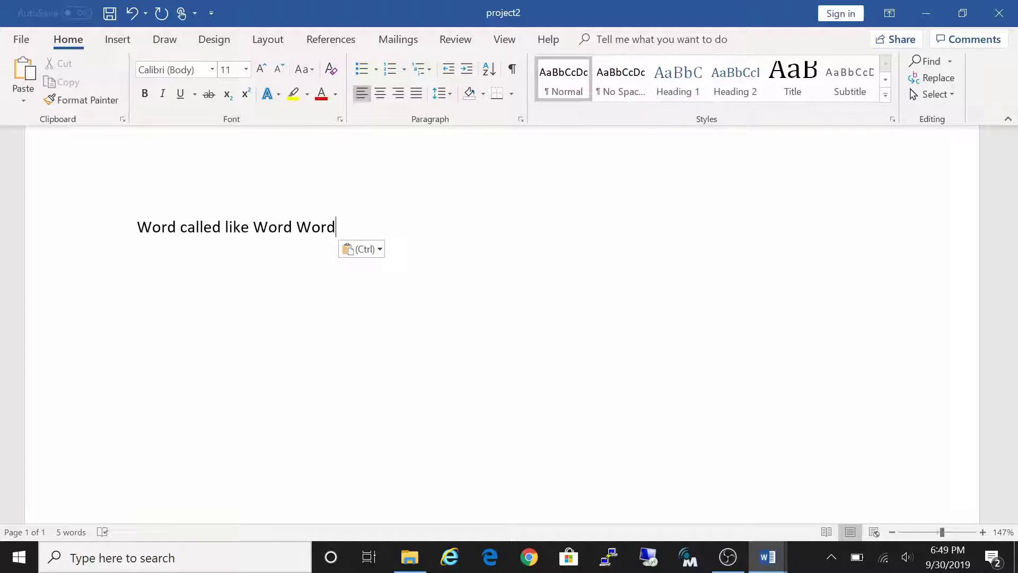
key(ctrl)
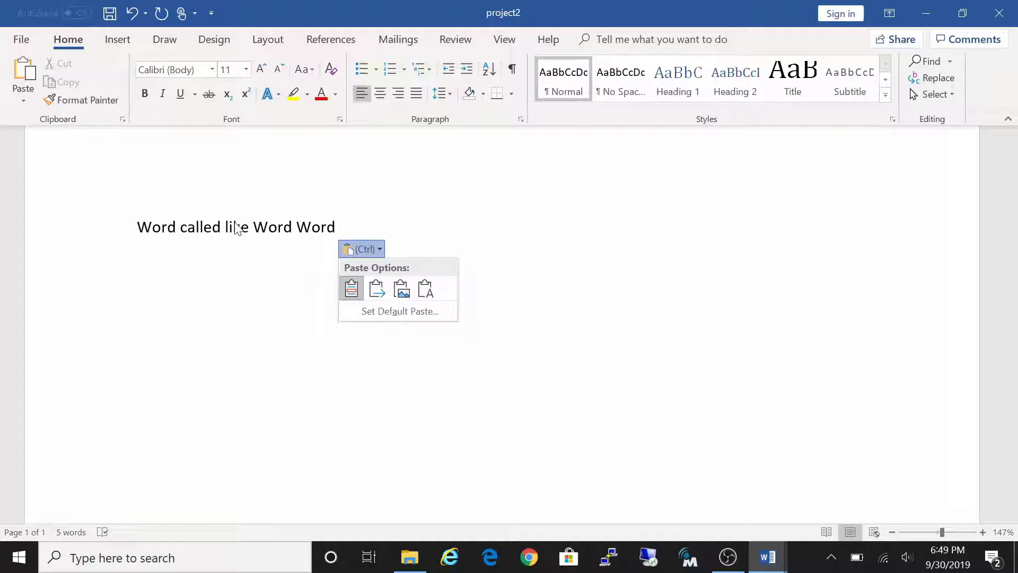
click(382, 228)
key(ctrl+v)
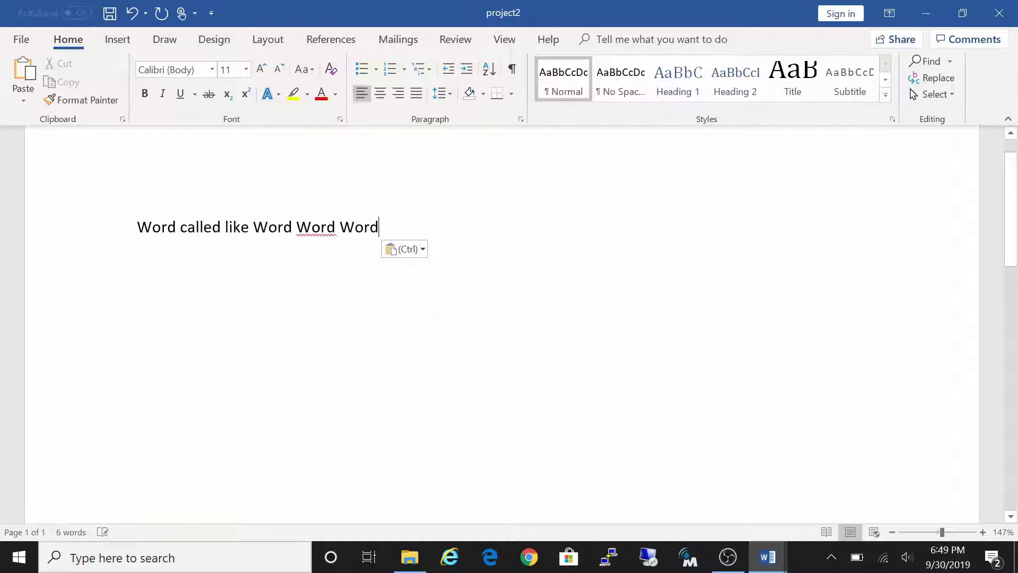
key(ctrl+v)
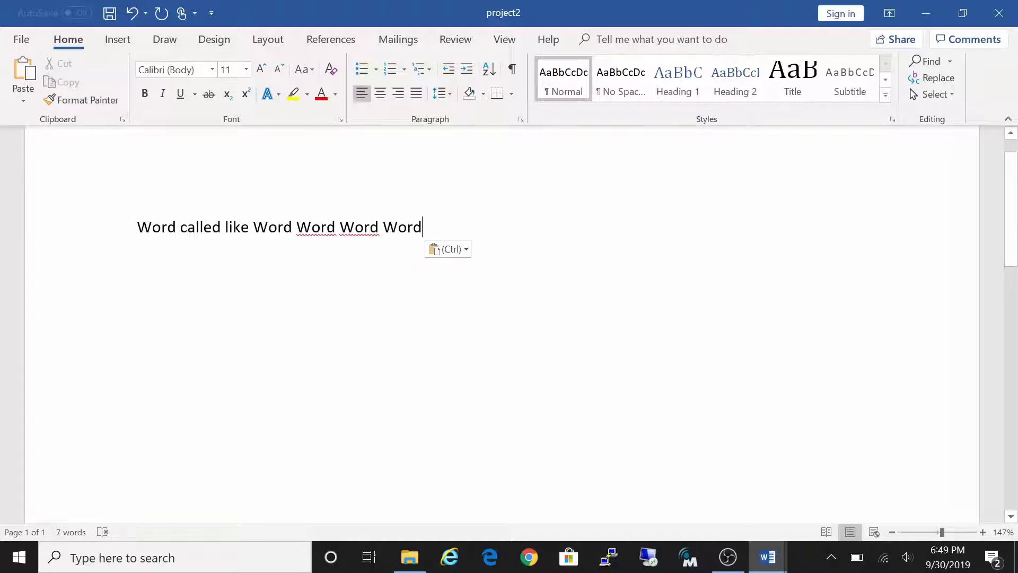
key(ctrl+v)
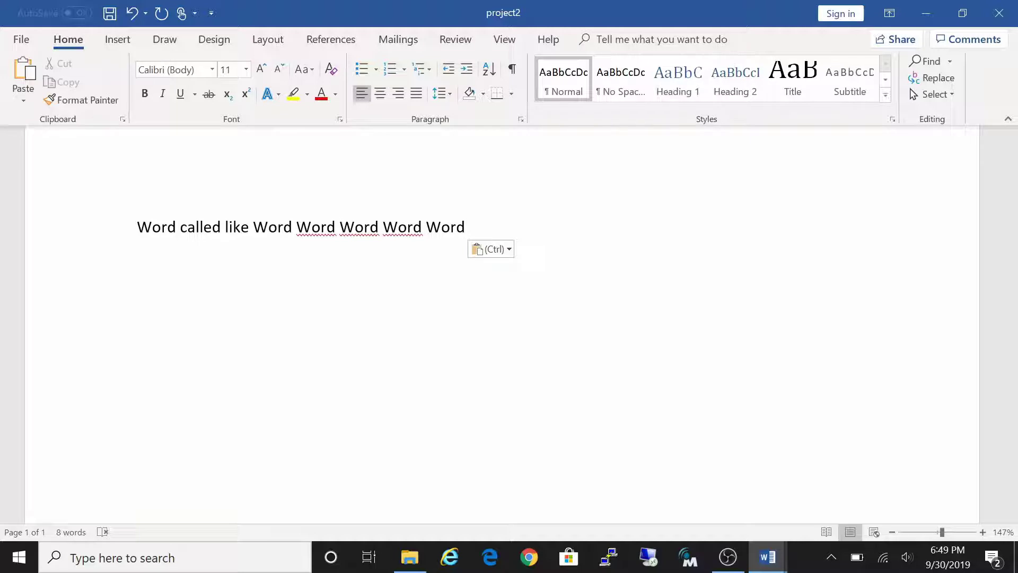
click(24, 90)
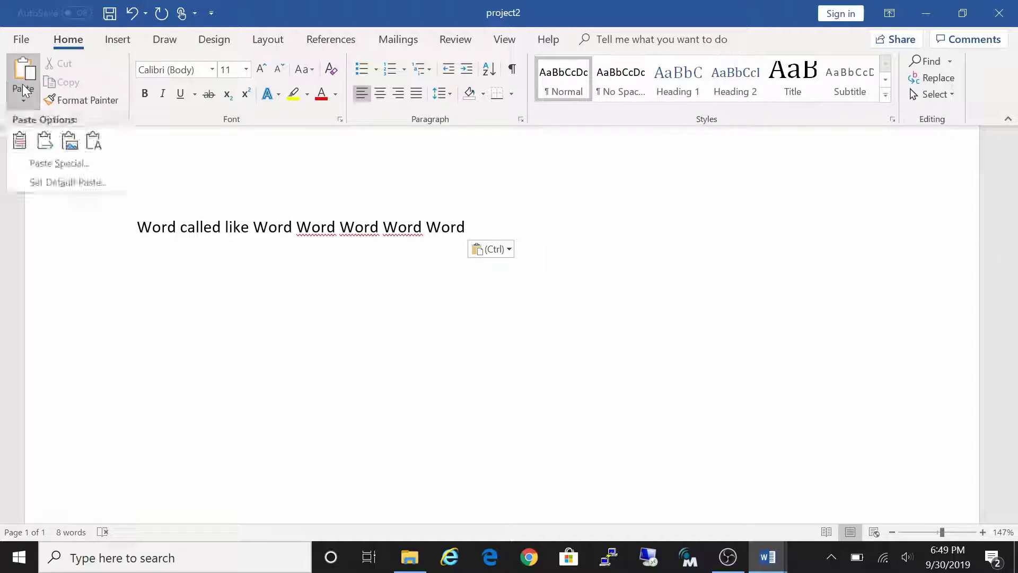
click(477, 234)
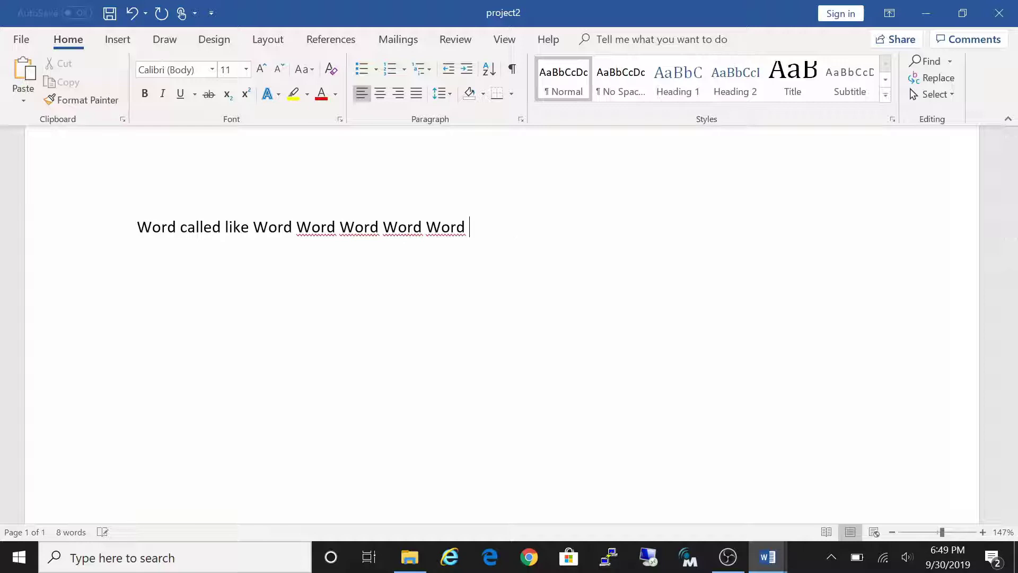
click(24, 74)
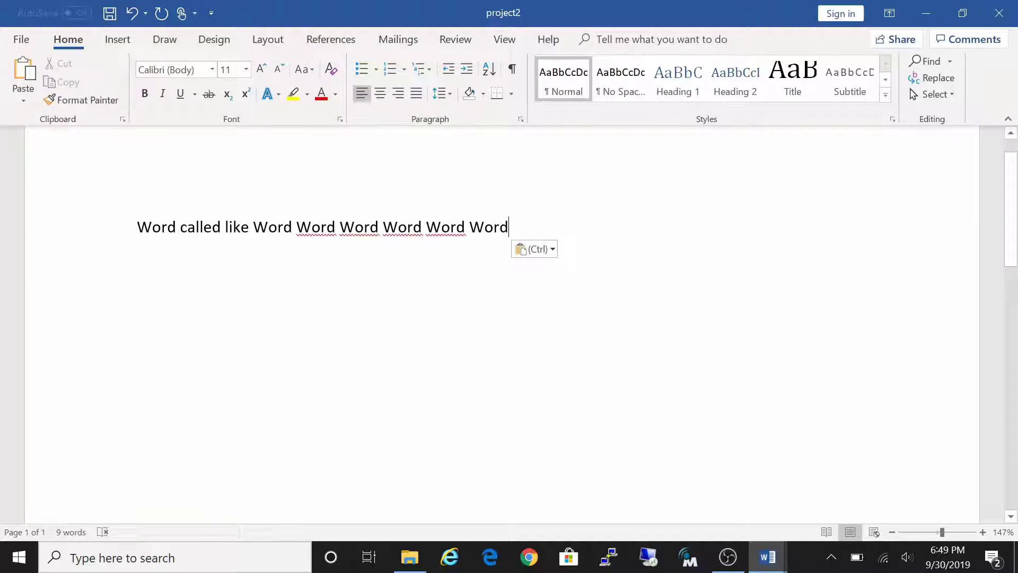
Step: Delete all the pasted copies of "Word" that follow "like"
key(BackSpace)
key(BackSpace)
key(BackSpace)
key(BackSpace)
key(BackSpace)
key(BackSpace)
key(BackSpace)
key(BackSpace)
key(BackSpace)
key(BackSpace)
key(BackSpace)
key(BackSpace)
key(BackSpace)
key(BackSpace)
key(BackSpace)
key(BackSpace)
key(BackSpace)
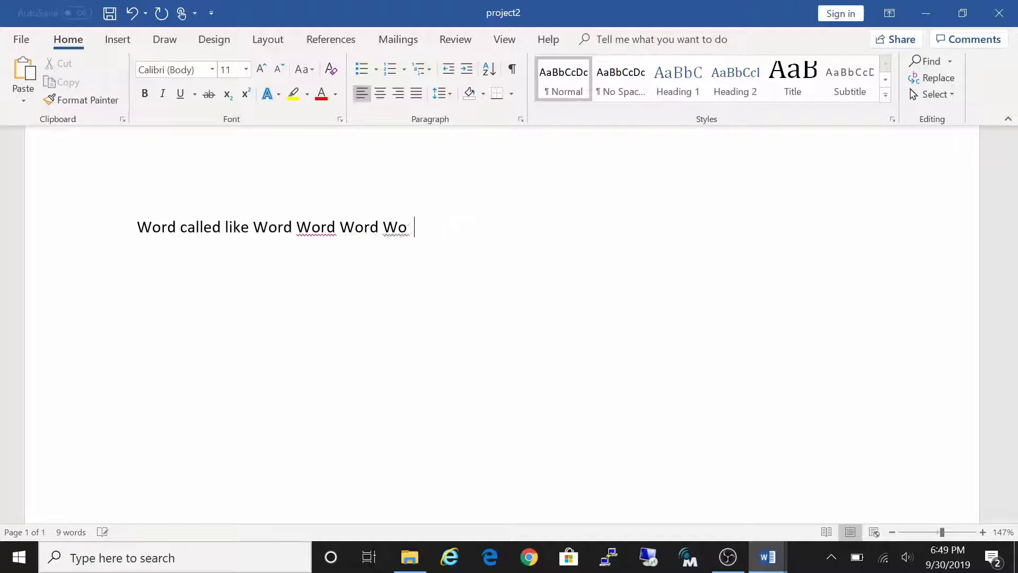
key(BackSpace)
key(BackSpace)
key(BackSpace)
key(BackSpace)
key(BackSpace)
key(BackSpace)
key(BackSpace)
key(BackSpace)
key(BackSpace)
key(BackSpace)
key(BackSpace)
key(BackSpace)
key(BackSpace)
key(BackSpace)
key(BackSpace)
key(BackSpace)
key(BackSpace)
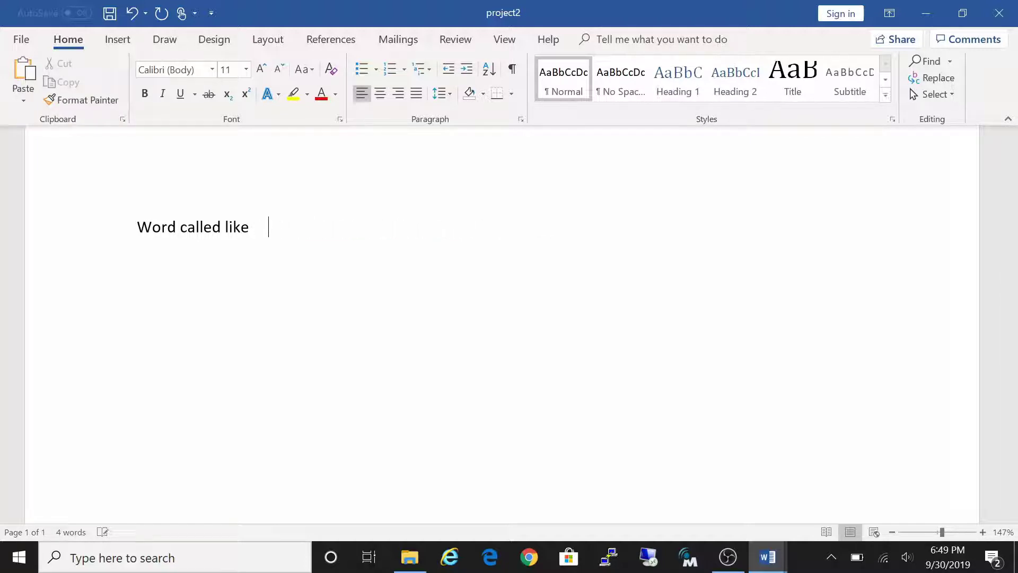
key(BackSpace)
key(BackSpace)
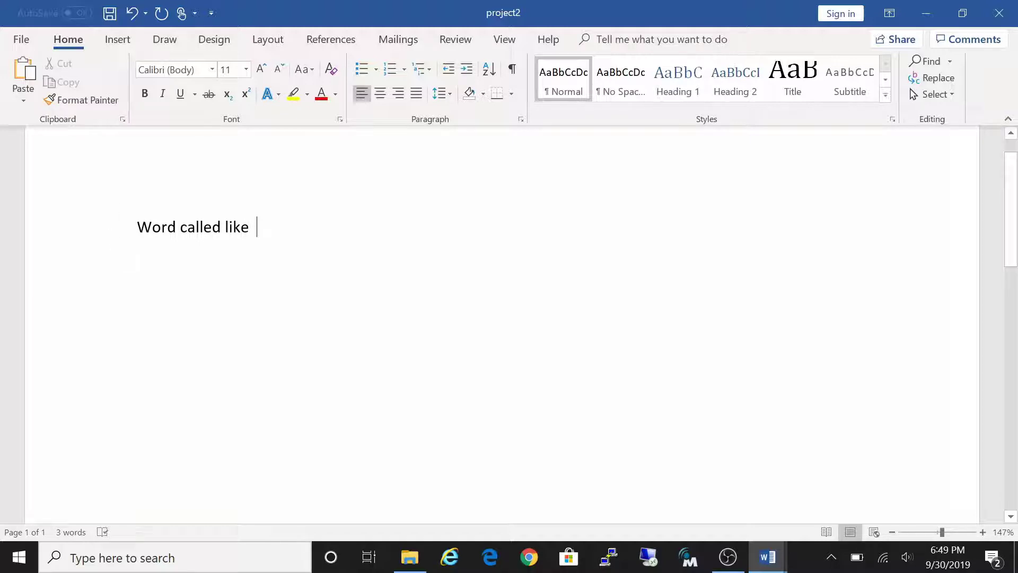
Step: Cut "Word" from the start of the line and paste it twice after "like"
drag(152, 236, 176, 236)
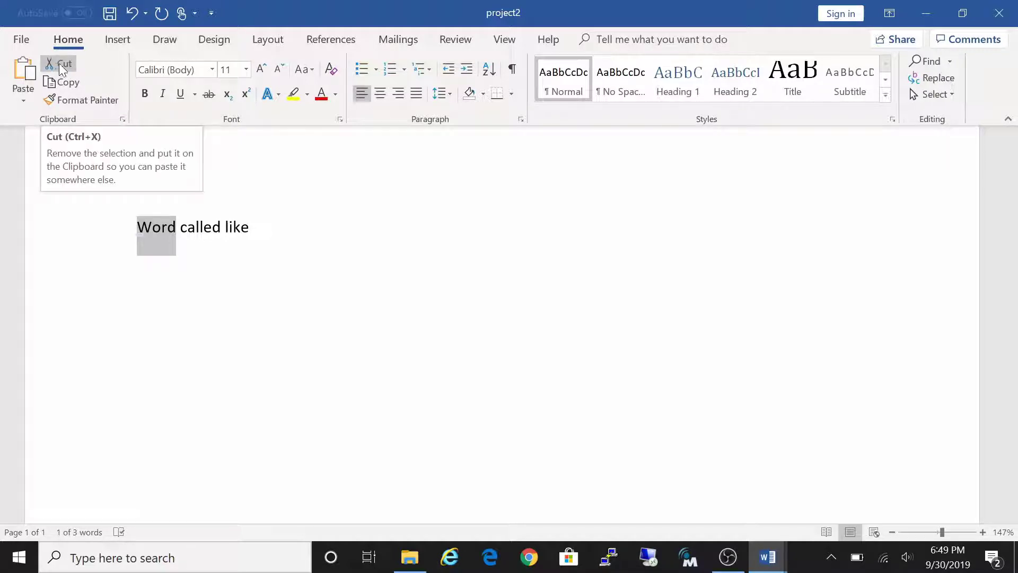
click(64, 65)
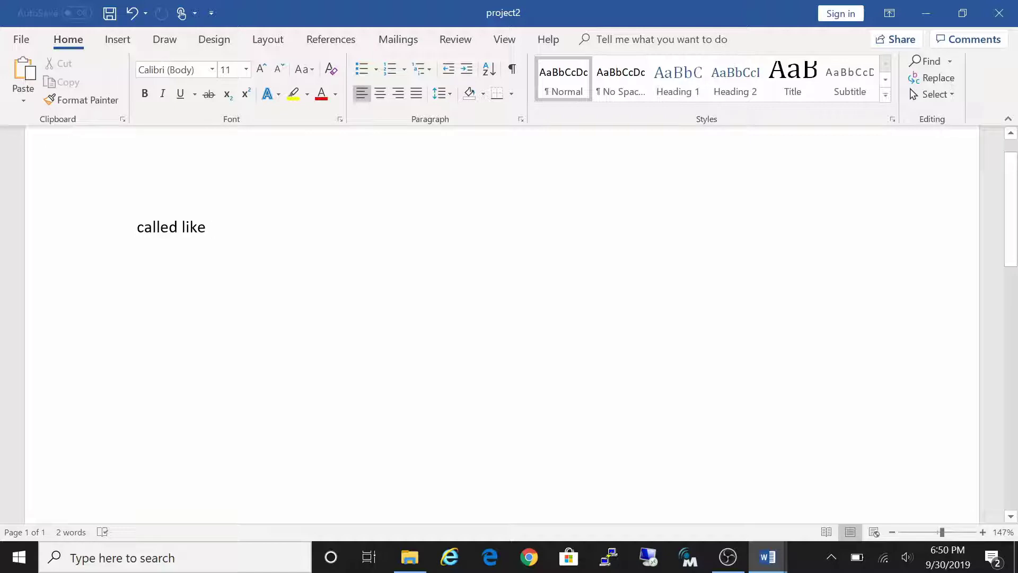
click(21, 74)
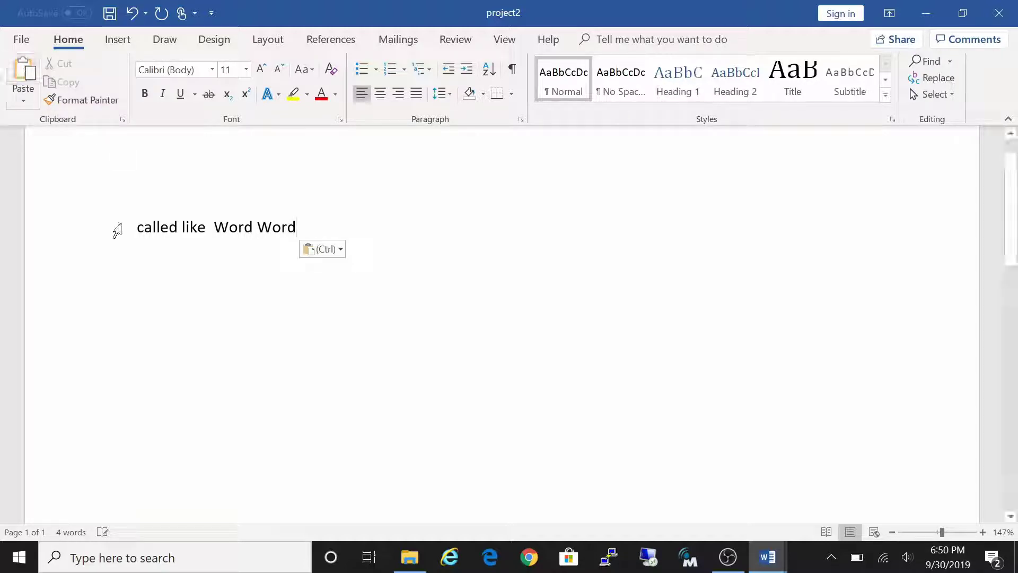
Step: Cut "called like" from the start of the line and paste it after "Word Word"
drag(137, 228, 214, 228)
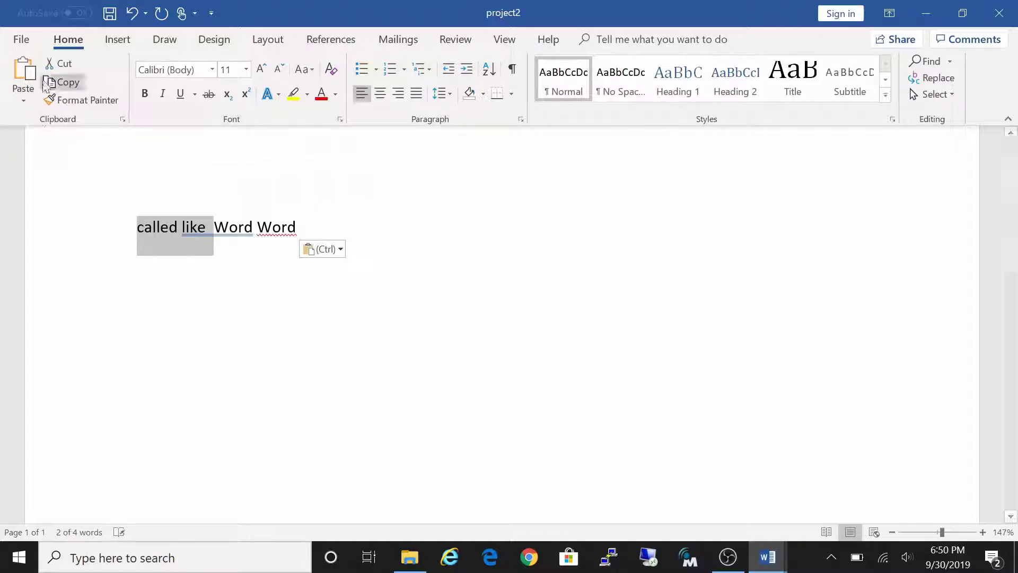
click(59, 64)
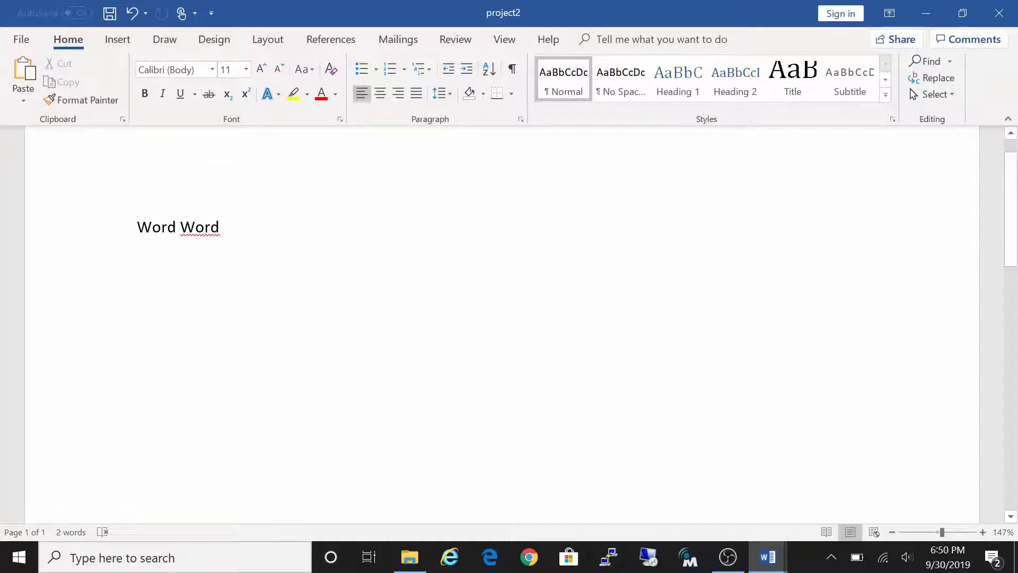
click(222, 228)
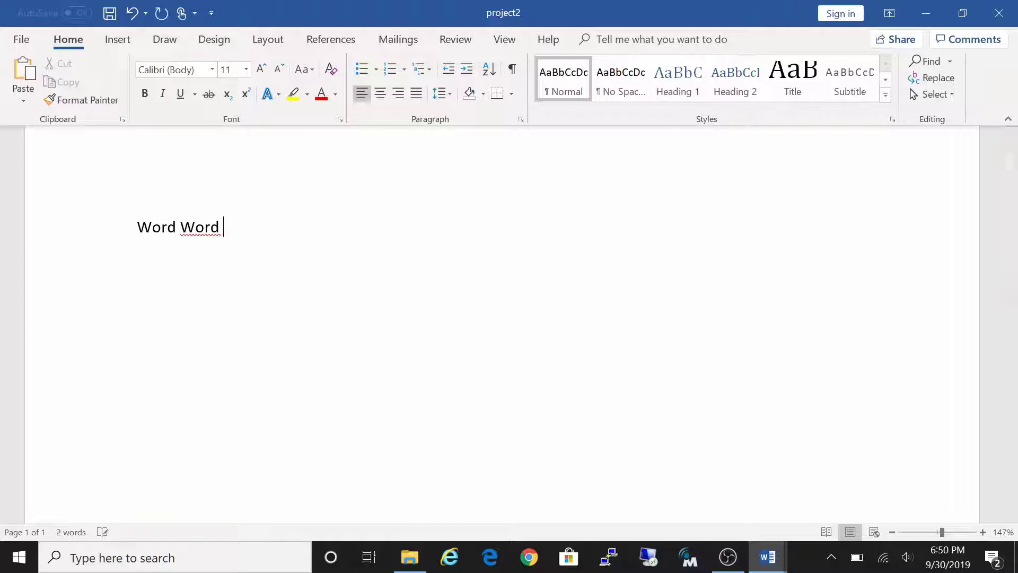
click(23, 75)
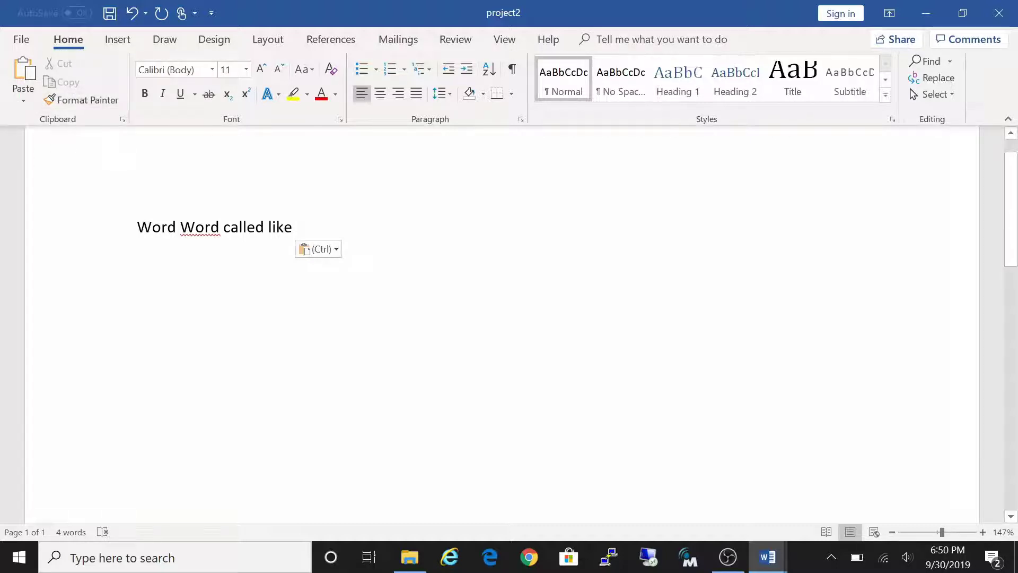
Step: Delete the whole line of text so the page is empty
key(BackSpace)
key(BackSpace)
key(BackSpace)
key(BackSpace)
key(BackSpace)
key(BackSpace)
key(BackSpace)
key(BackSpace)
key(BackSpace)
key(BackSpace)
key(BackSpace)
key(BackSpace)
key(BackSpace)
key(BackSpace)
key(BackSpace)
key(BackSpace)
key(BackSpace)
key(BackSpace)
key(BackSpace)
key(BackSpace)
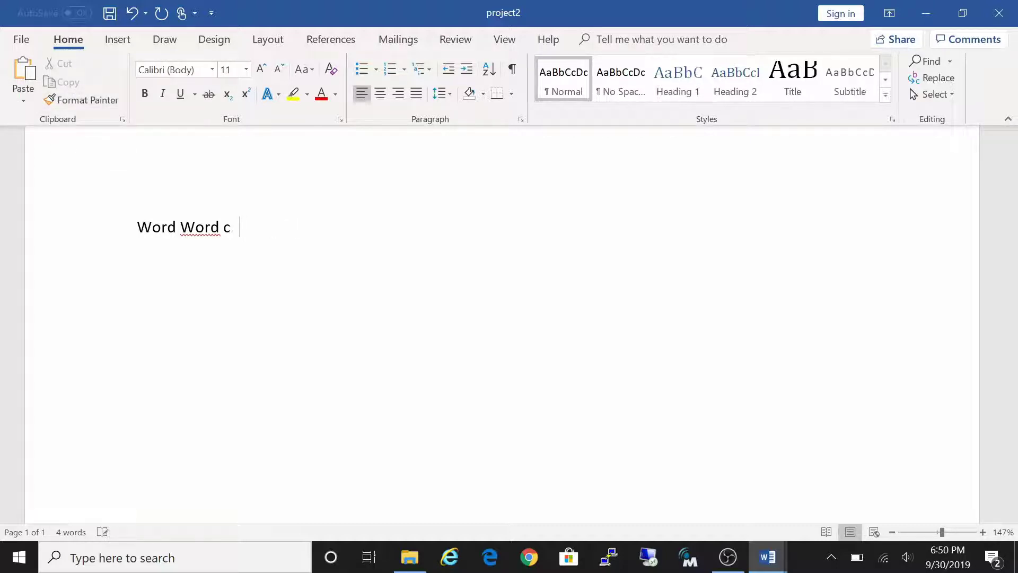
key(BackSpace)
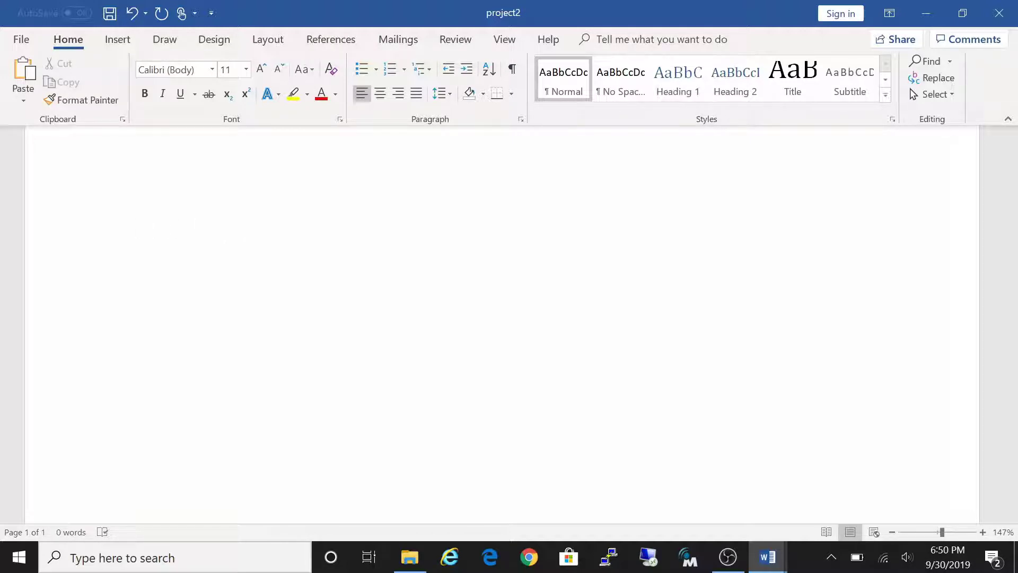
Step: Write "Water Project" on the empty page and return the page view to 100%
text(Wz)
text(ter Project)
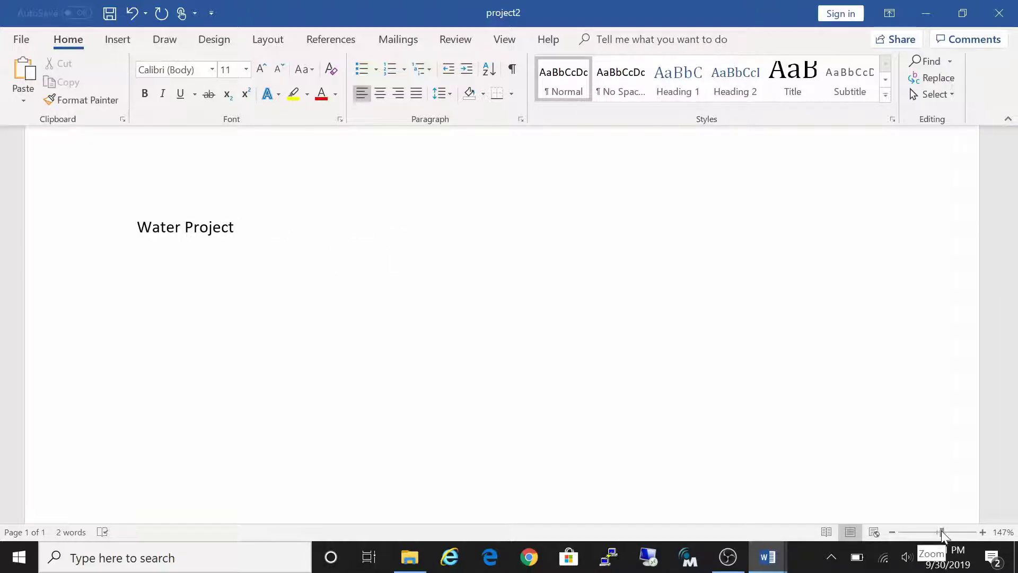
drag(940, 531, 936, 532)
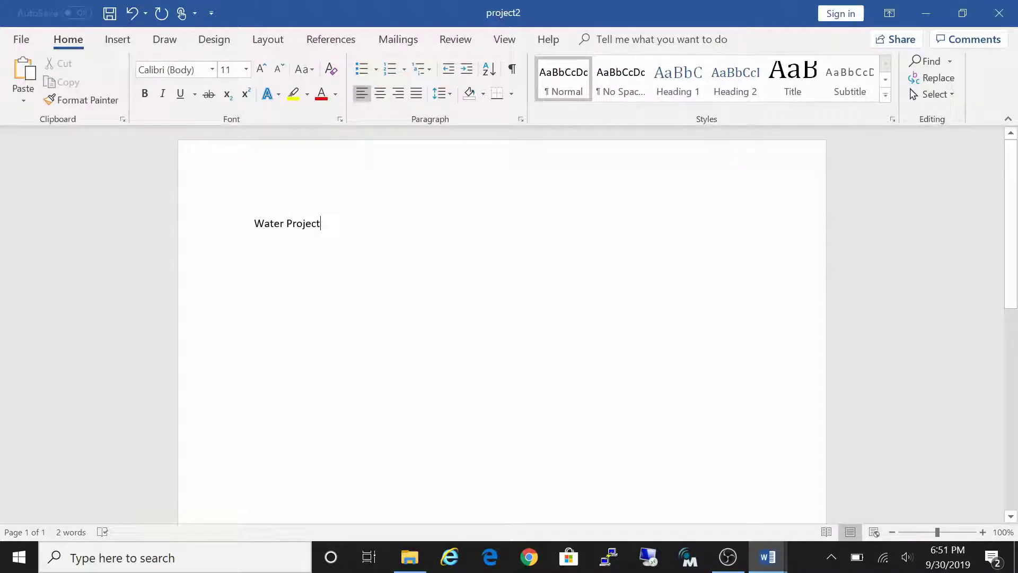
Step: Select the "Water Project" text and set its font size to 36
click(254, 223)
drag(254, 224, 319, 225)
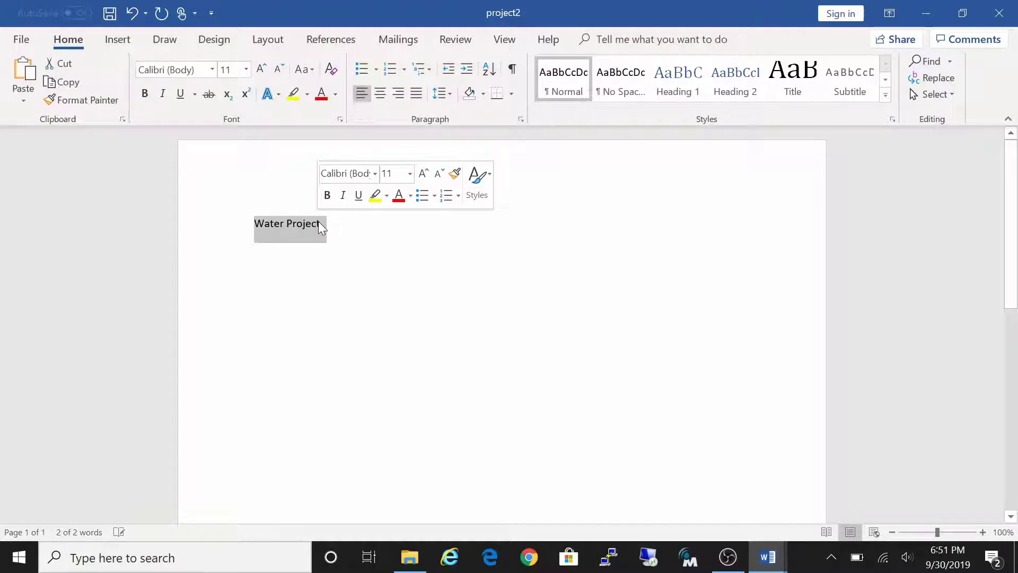
key(ctrl+c)
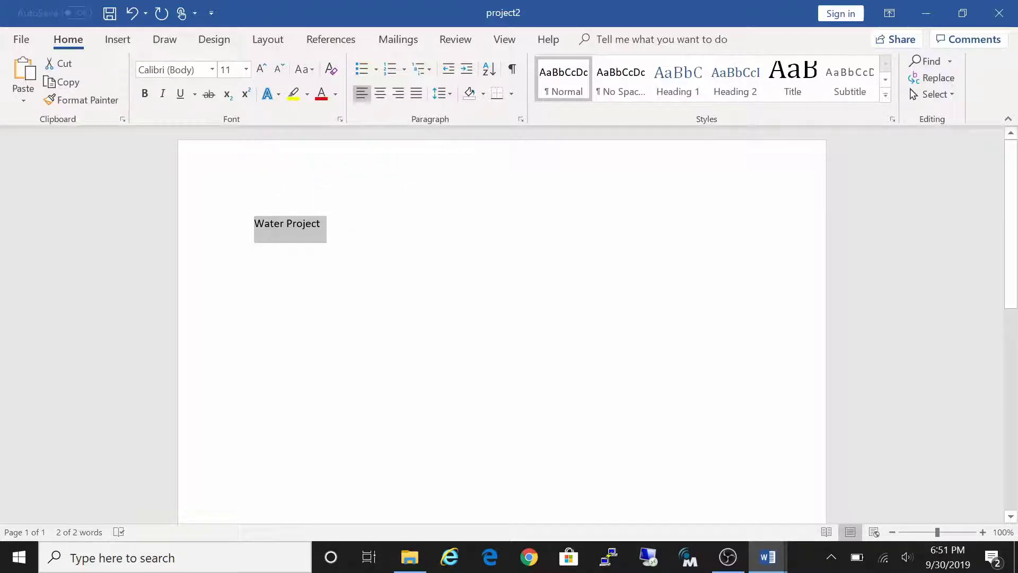
click(246, 71)
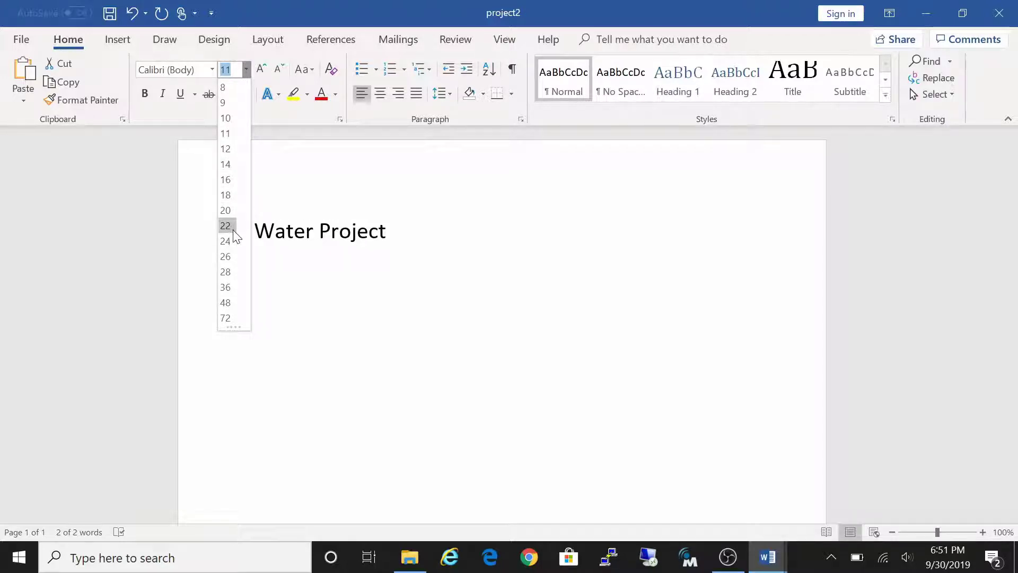
click(231, 290)
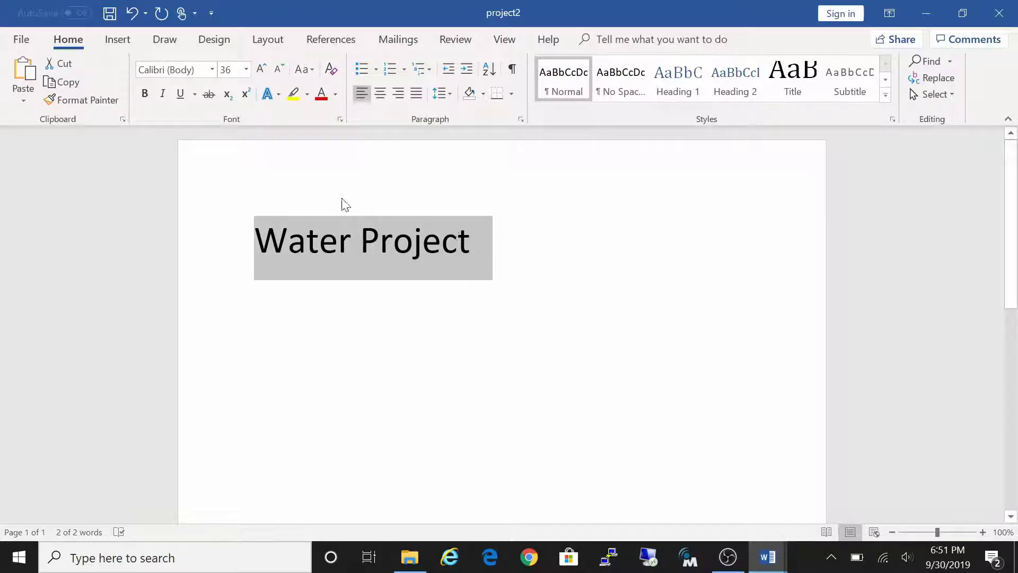
Step: Try the Algerian font and the Impact font on the "Water Project" text
click(212, 69)
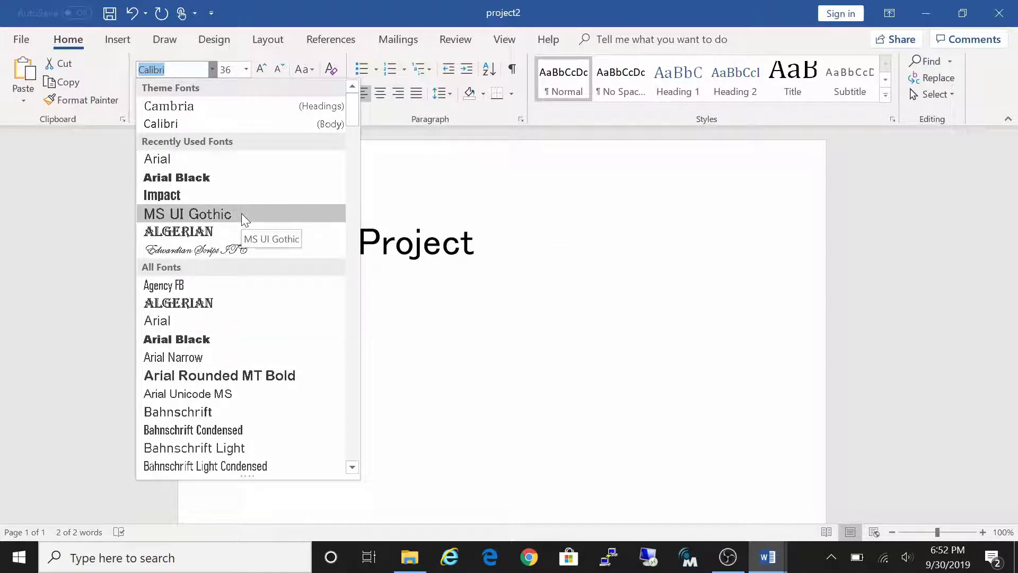
click(241, 231)
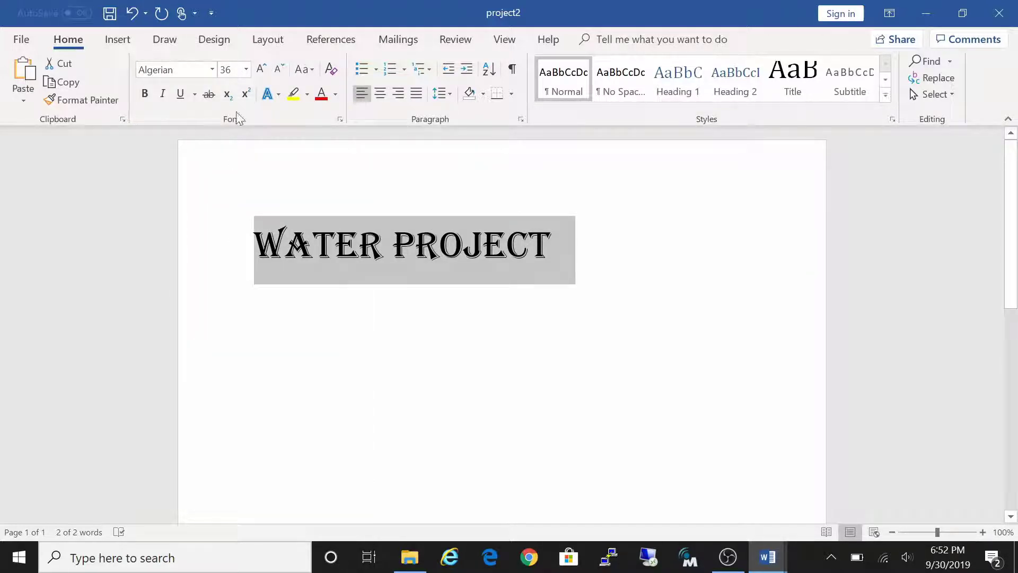
click(159, 70)
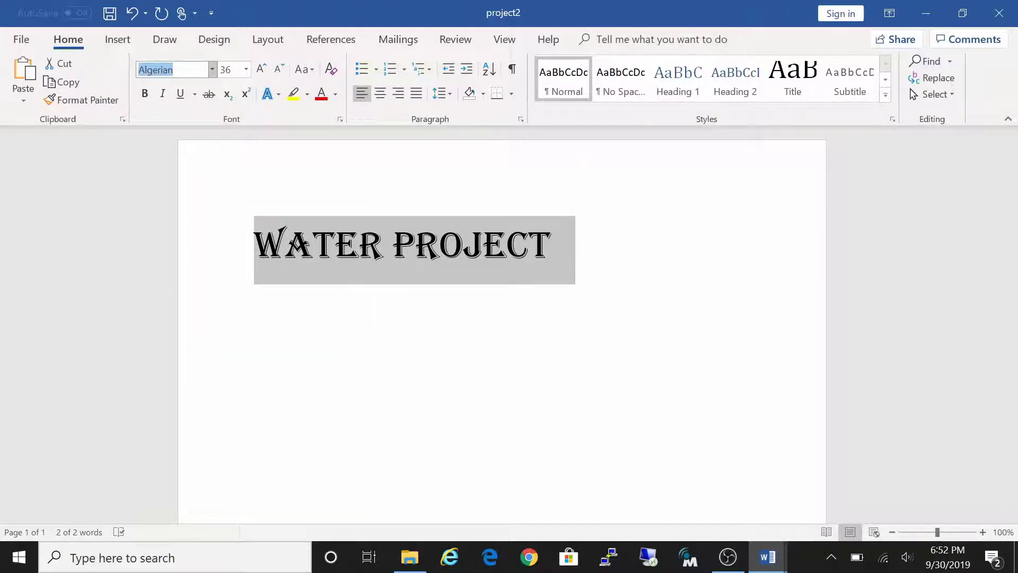
click(212, 69)
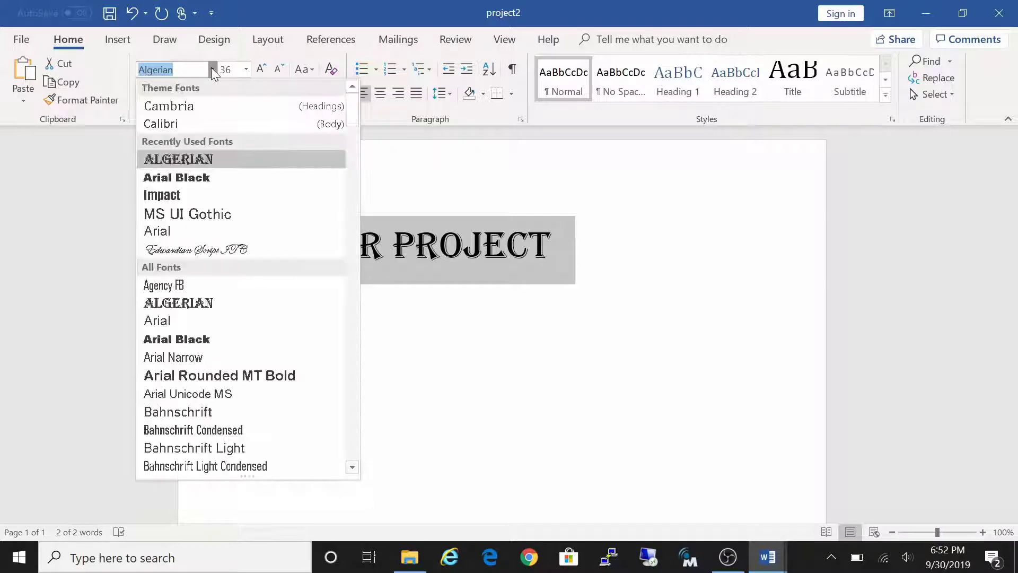
click(189, 193)
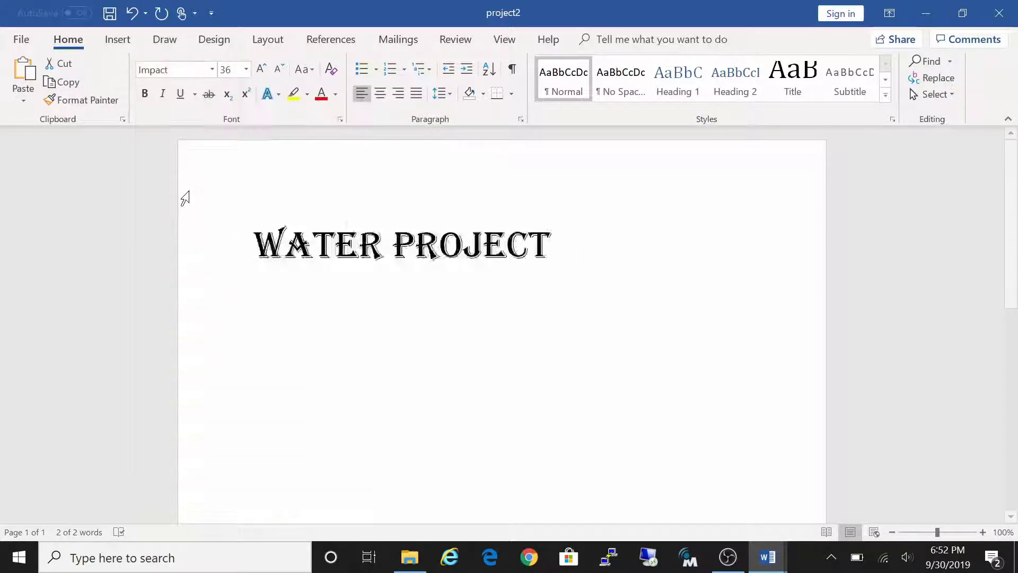
Step: Set the "Water Project" text in Arial and make it bold, italic and underlined
click(210, 71)
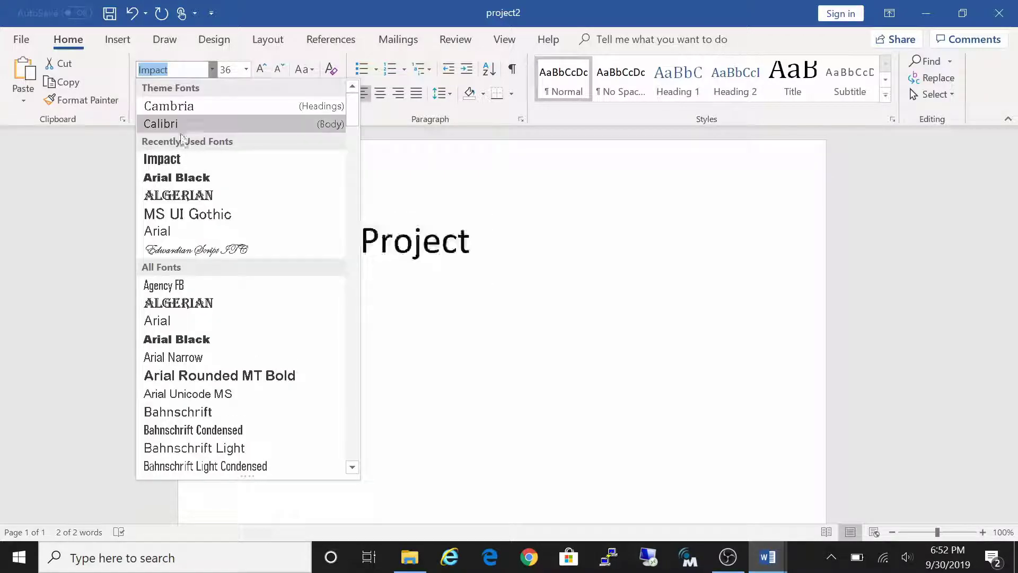
click(166, 232)
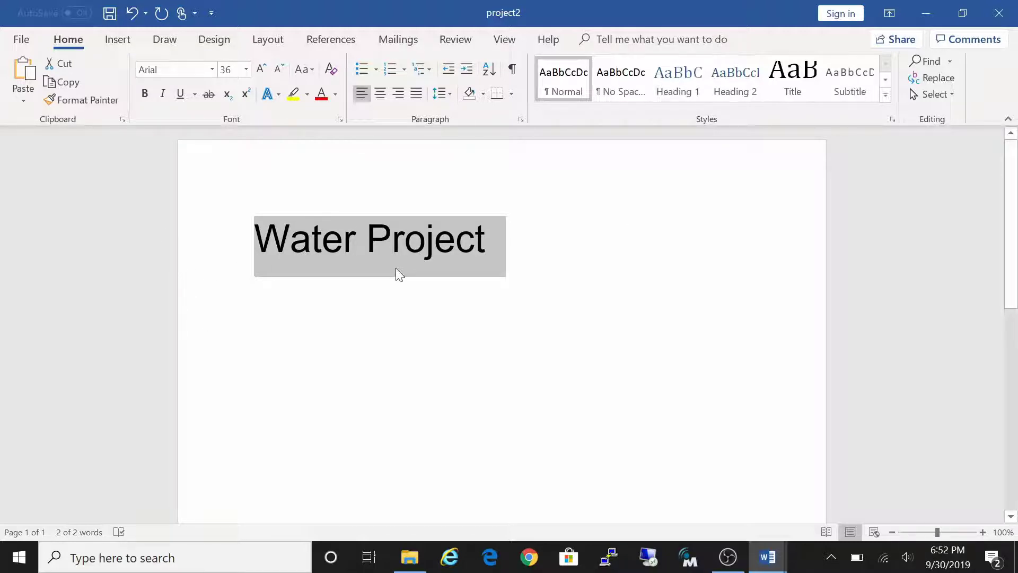
click(140, 98)
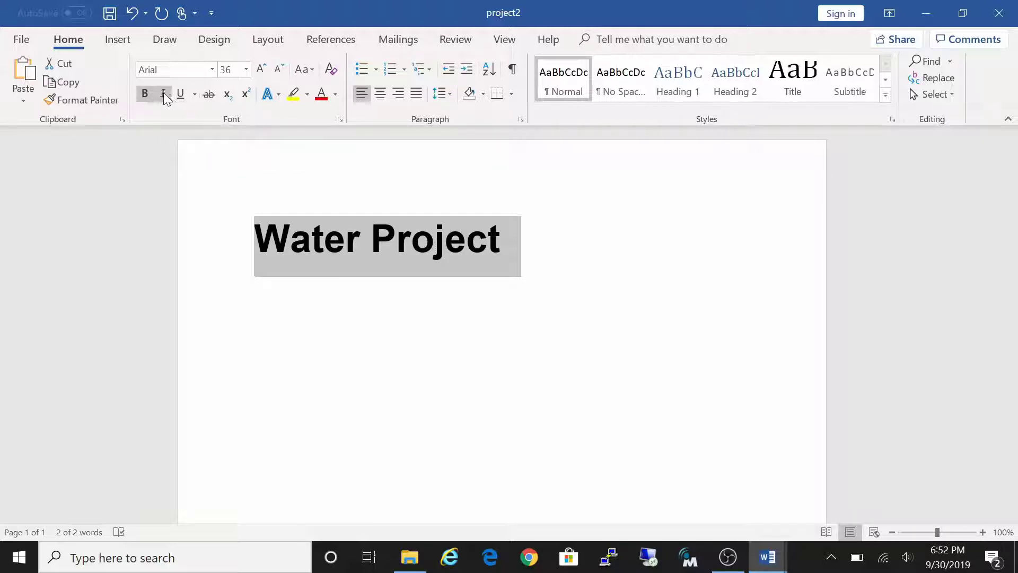
click(164, 94)
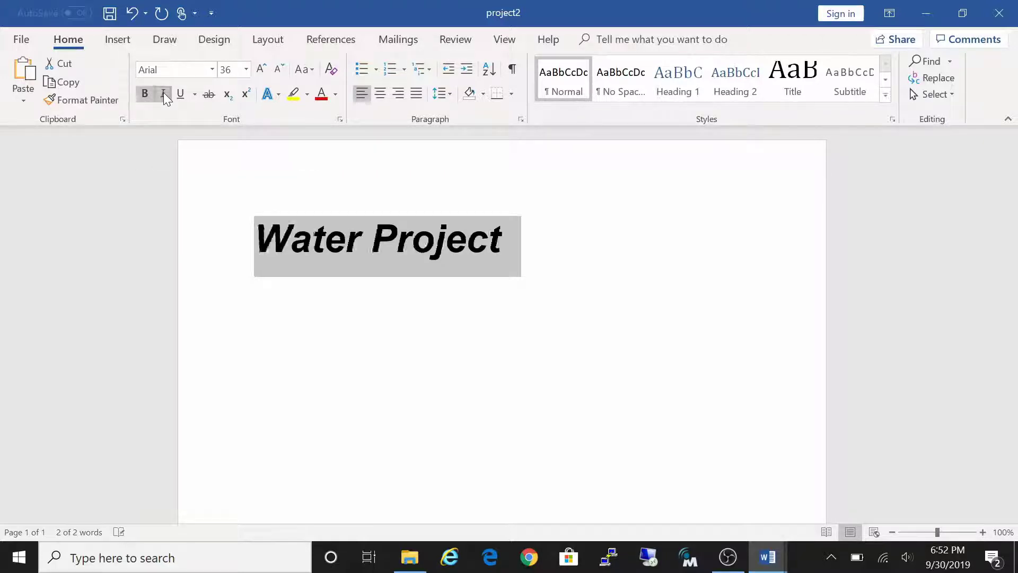
click(181, 94)
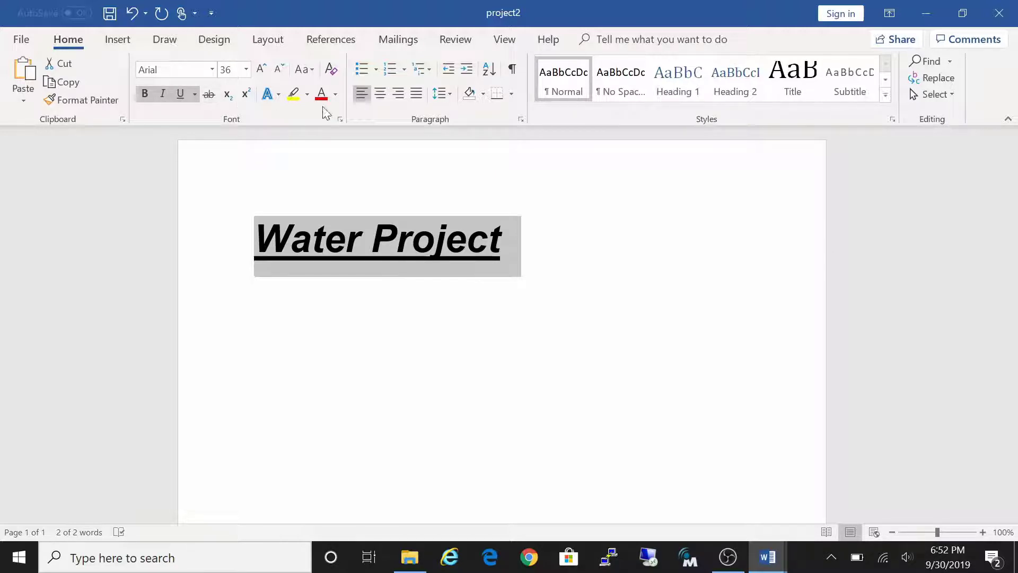
Step: Colour the "Water Project" text with a dark blue theme colour, leaving it without a highlight
click(339, 94)
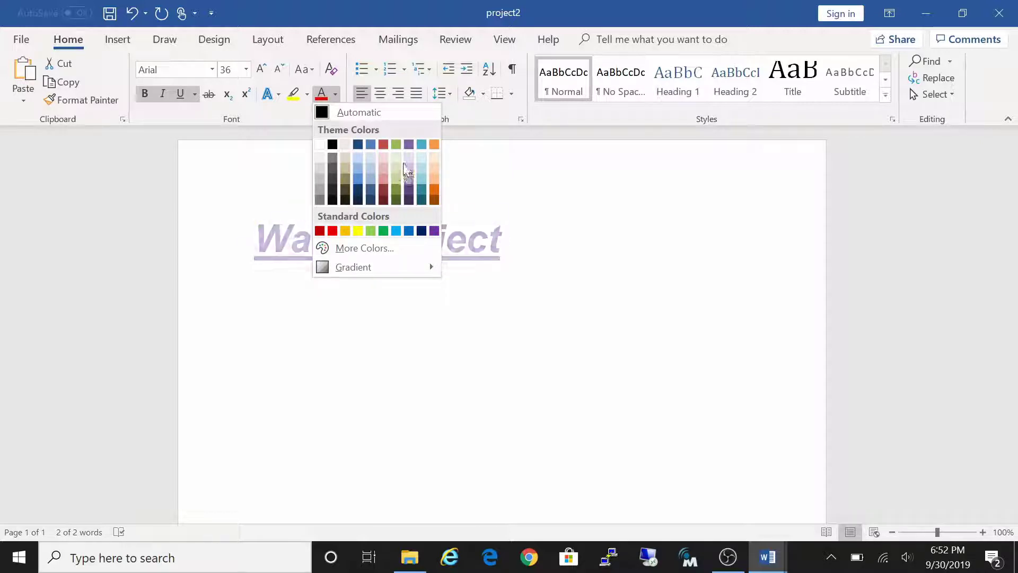
click(371, 190)
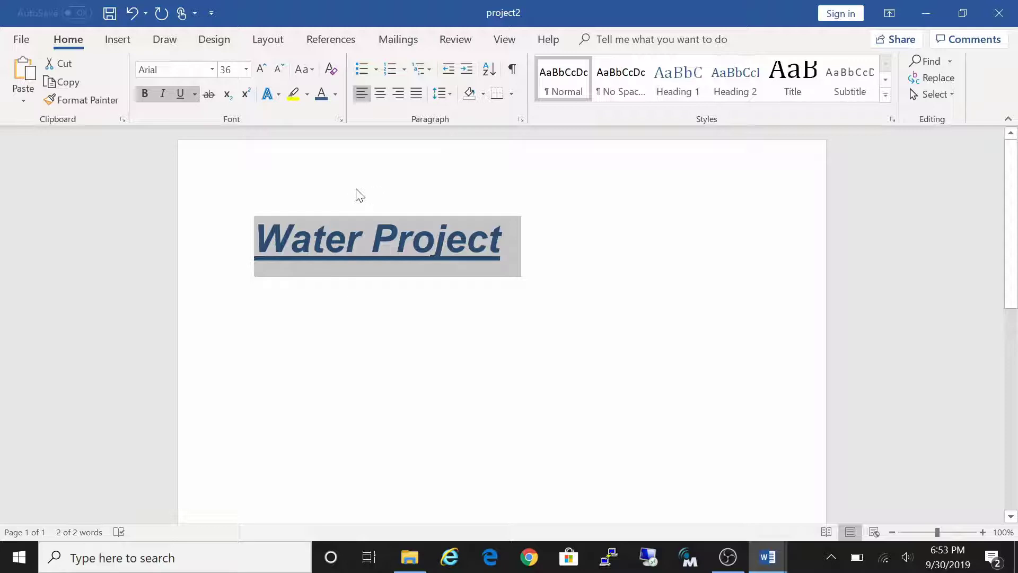
click(306, 101)
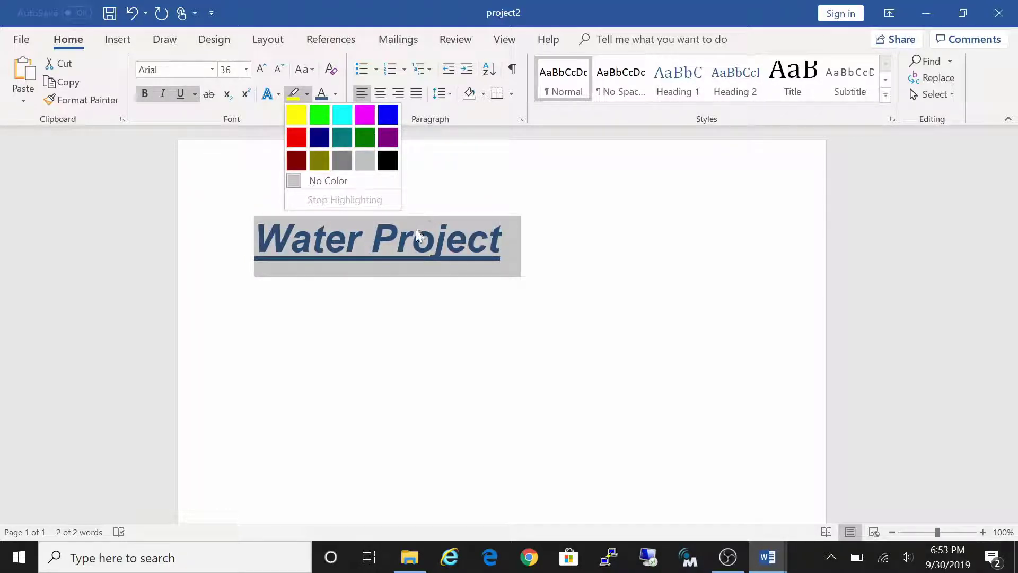
click(257, 197)
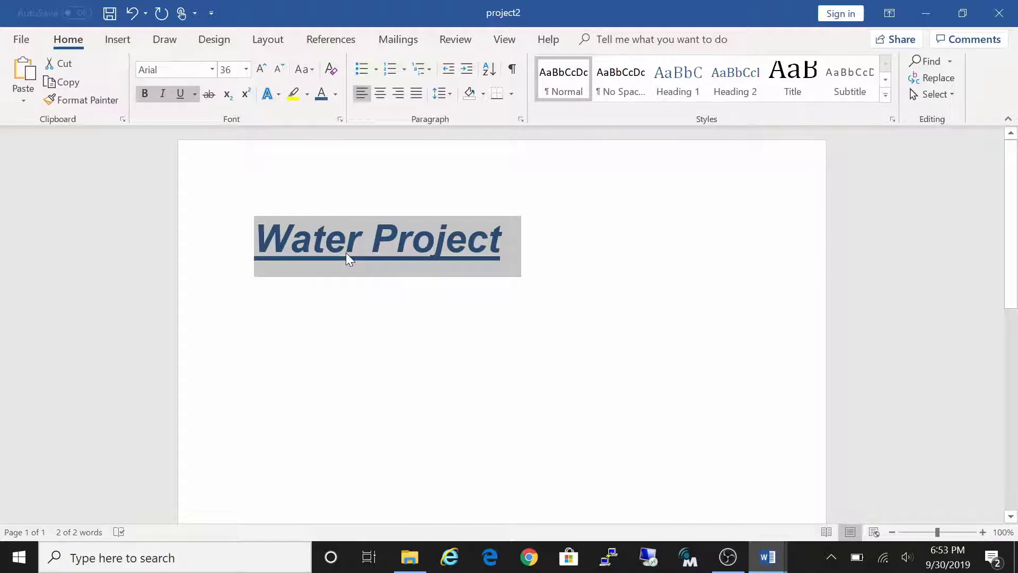
Step: Try the UPPERCASE, lowercase and Sentence case options on the "Water Project" text
click(313, 69)
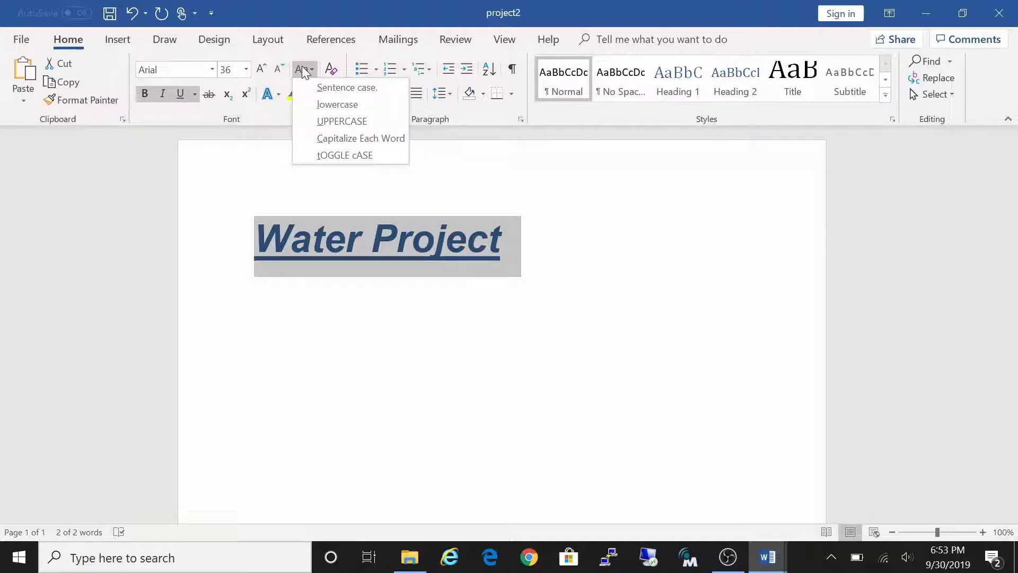
click(358, 122)
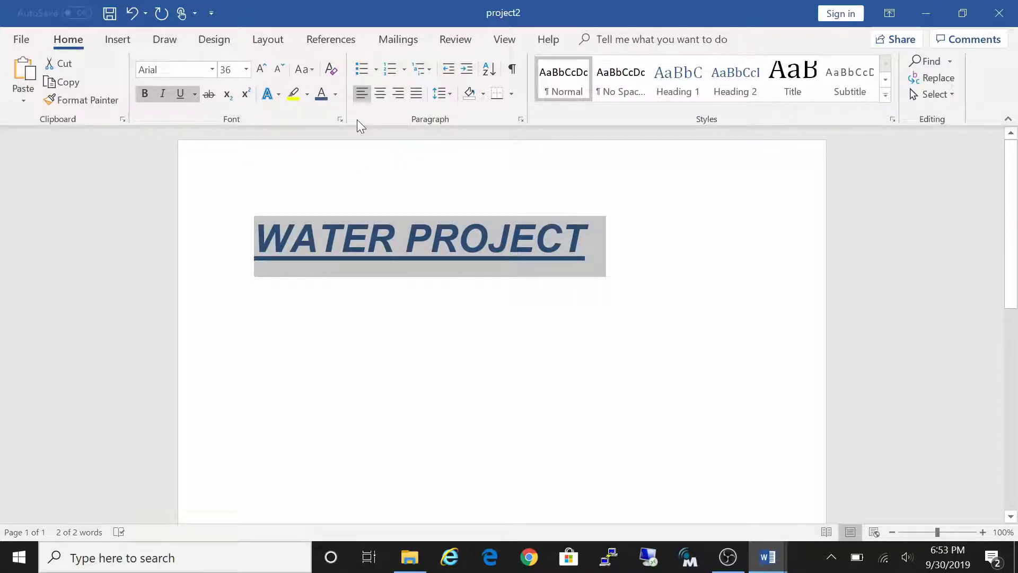
click(313, 70)
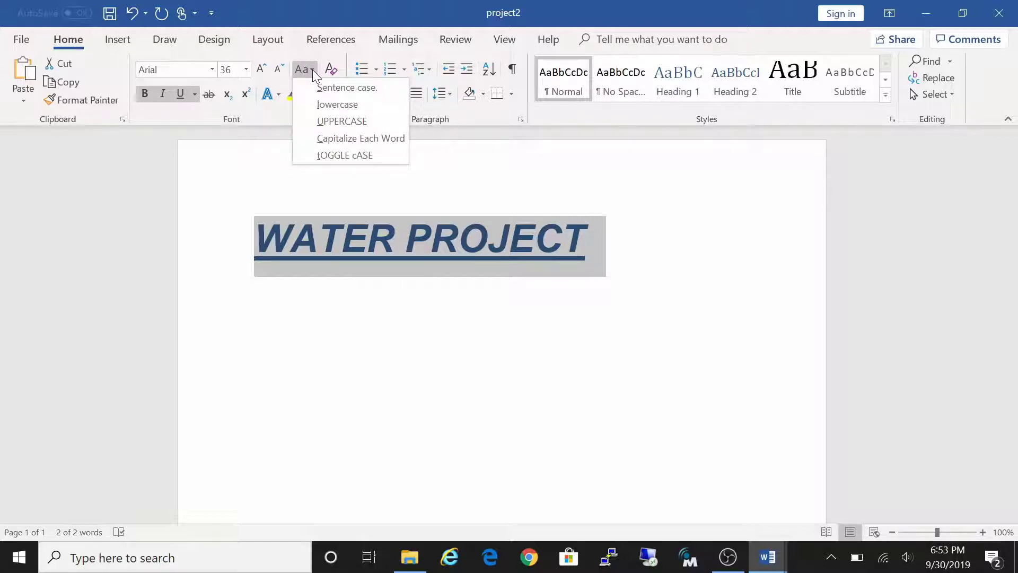
click(325, 104)
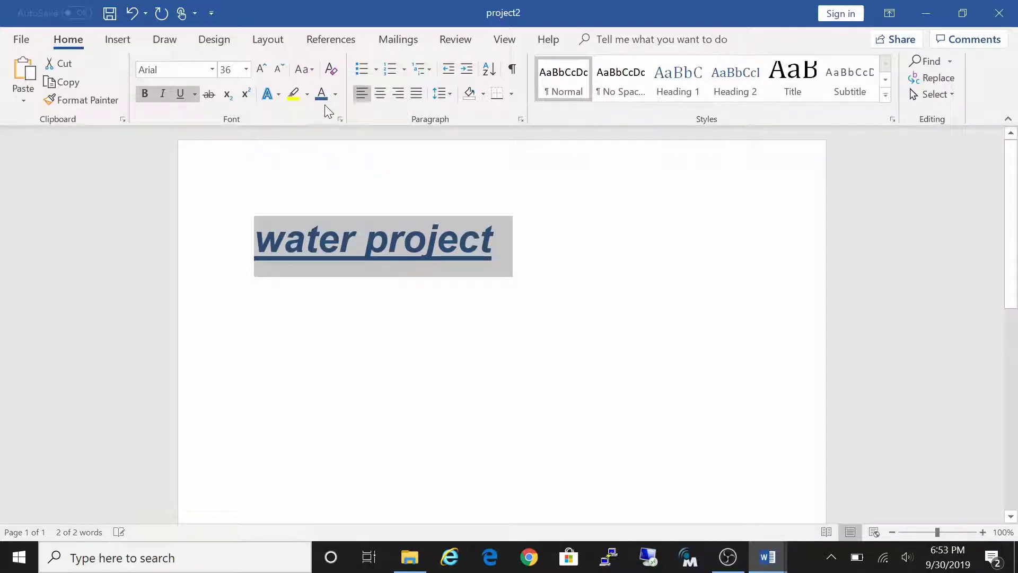
click(313, 69)
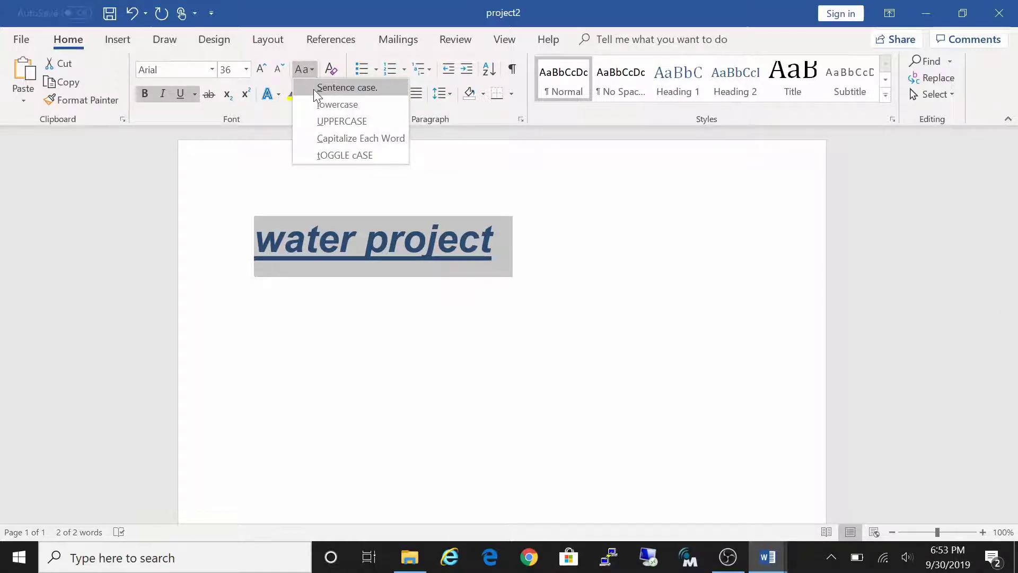
click(315, 88)
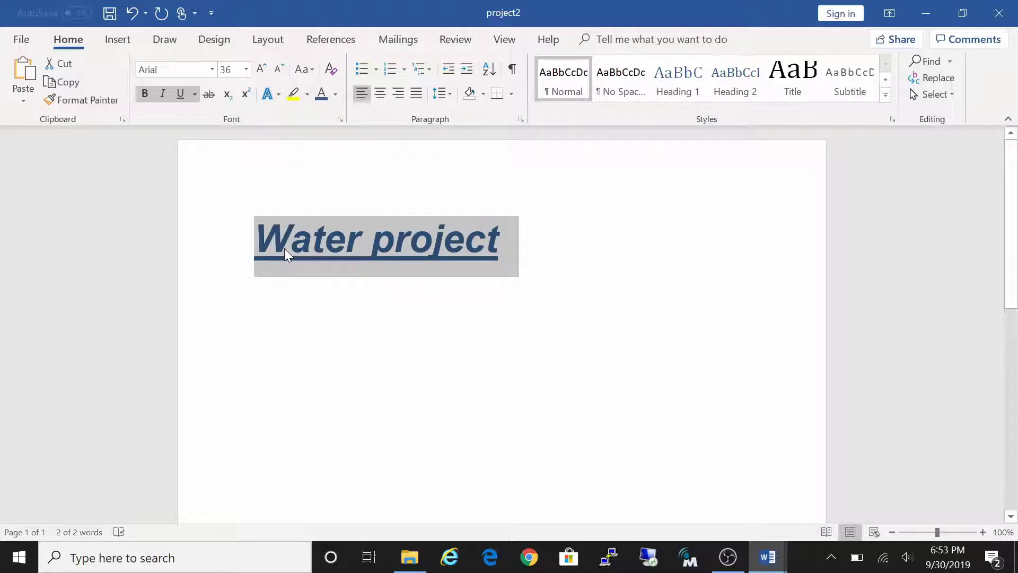
Step: Change the case of the selected text to Capitalize Each Word
click(310, 68)
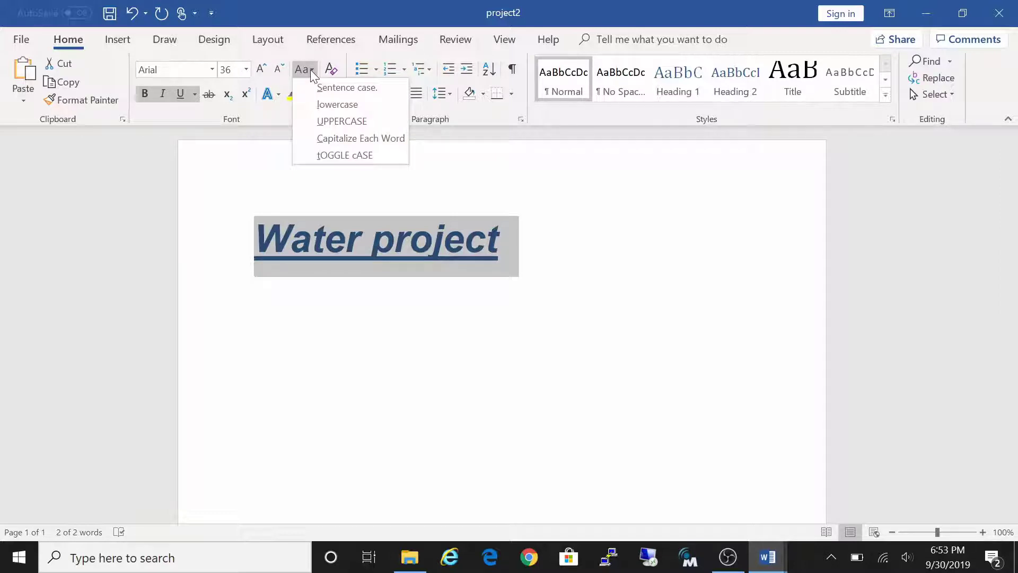
click(338, 138)
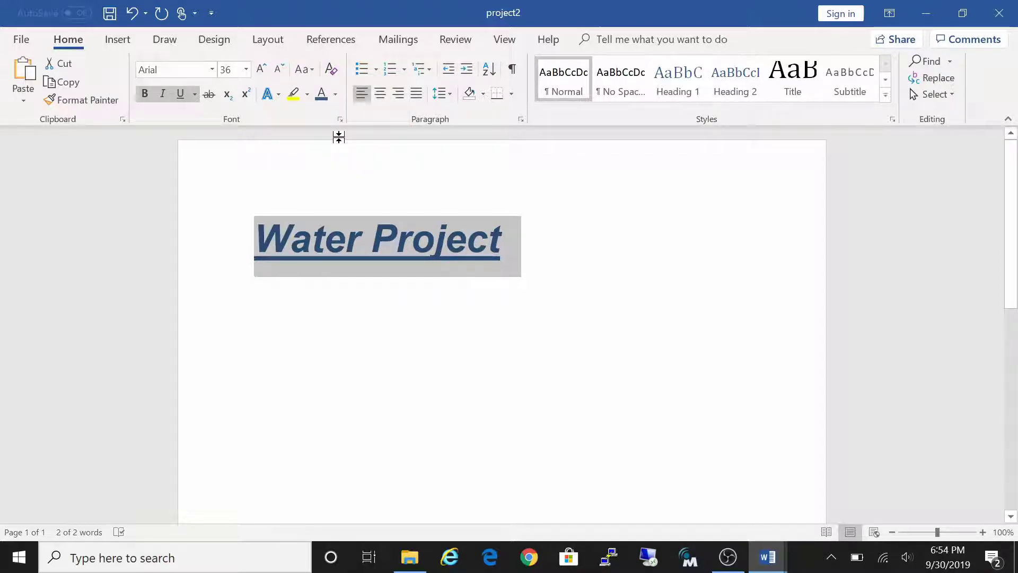
click(310, 70)
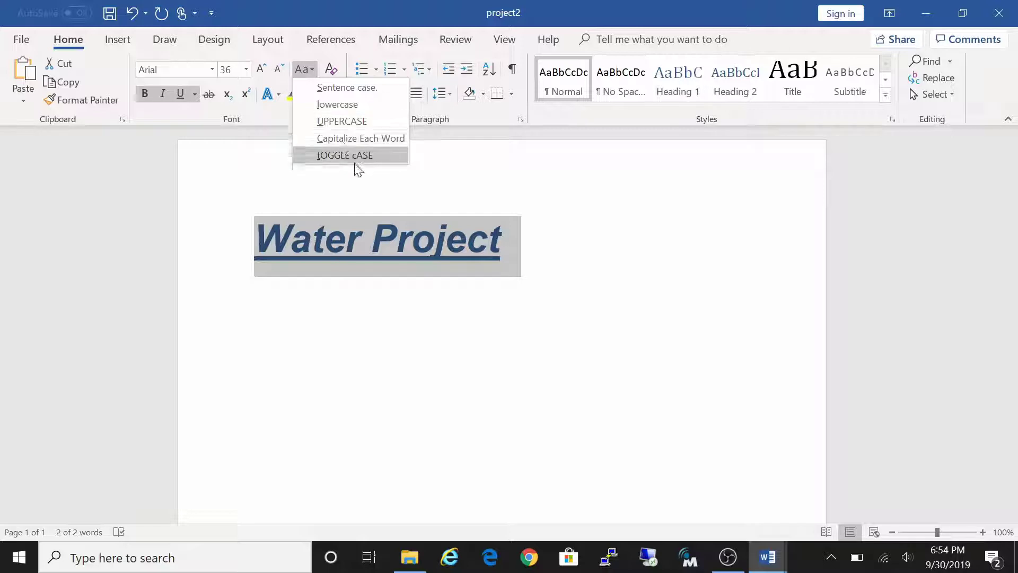
click(310, 70)
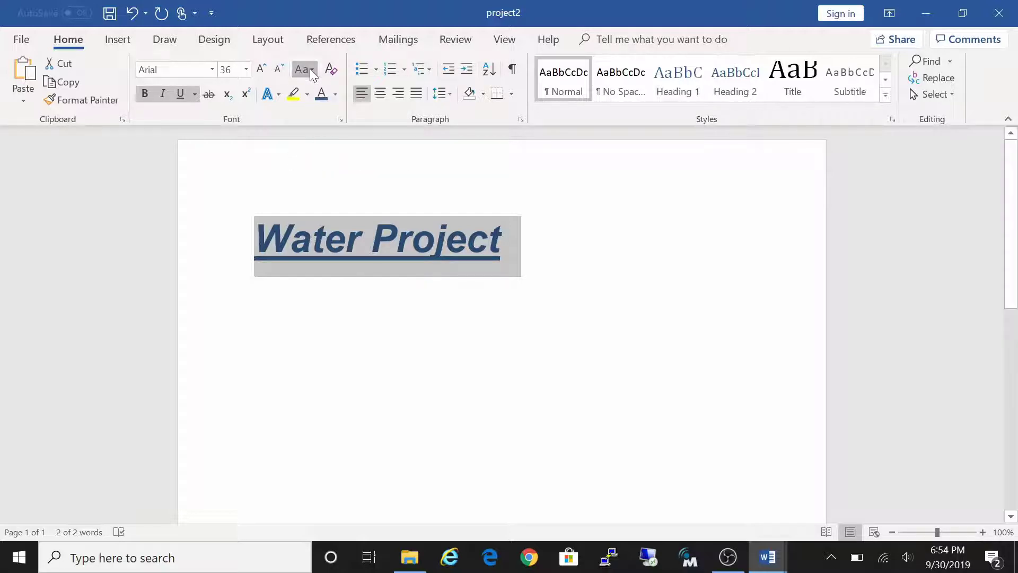
Step: Switch the "Water Project" text size between 48 and 36, leaving it at 48
click(268, 69)
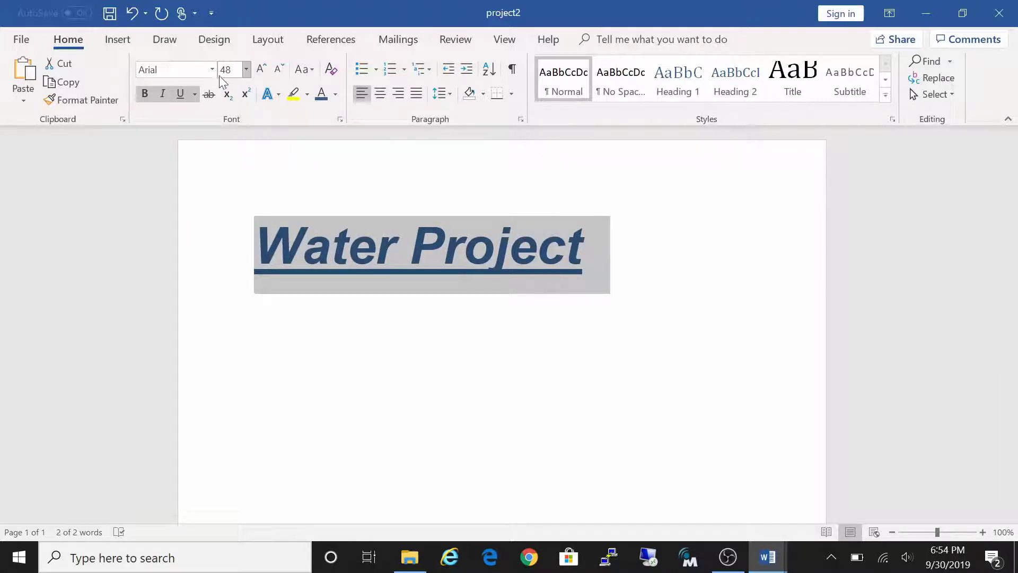
click(282, 68)
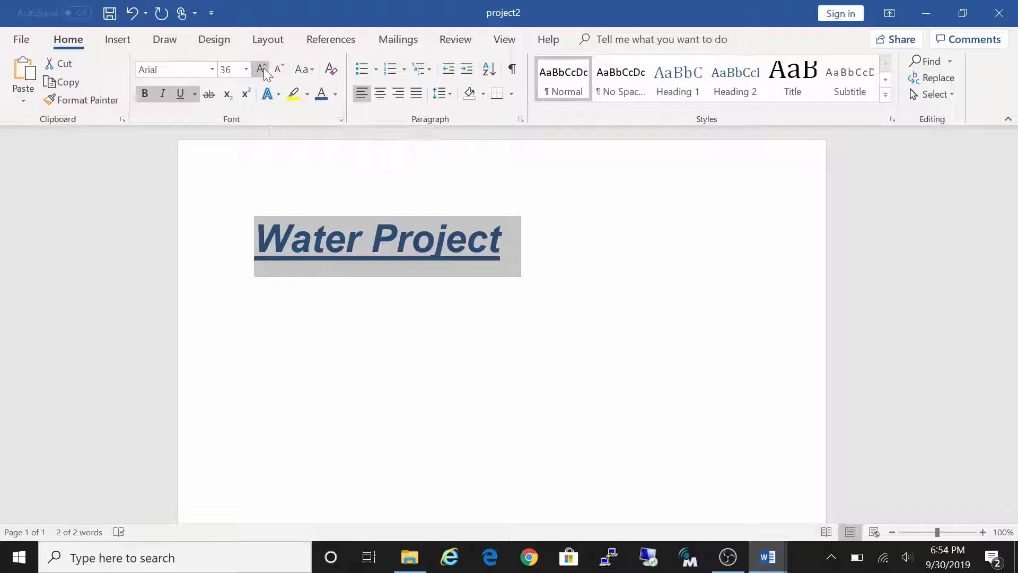
click(262, 70)
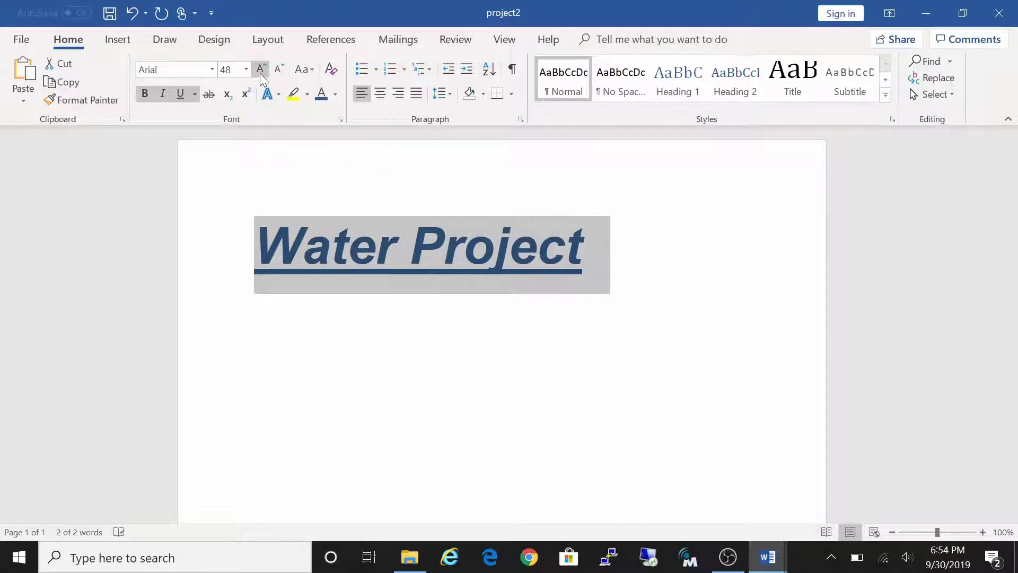
Step: Apply the white-filled, blue-outlined text effect to "Water Project" and deselect it with the cursor at the document's end
click(278, 99)
click(225, 154)
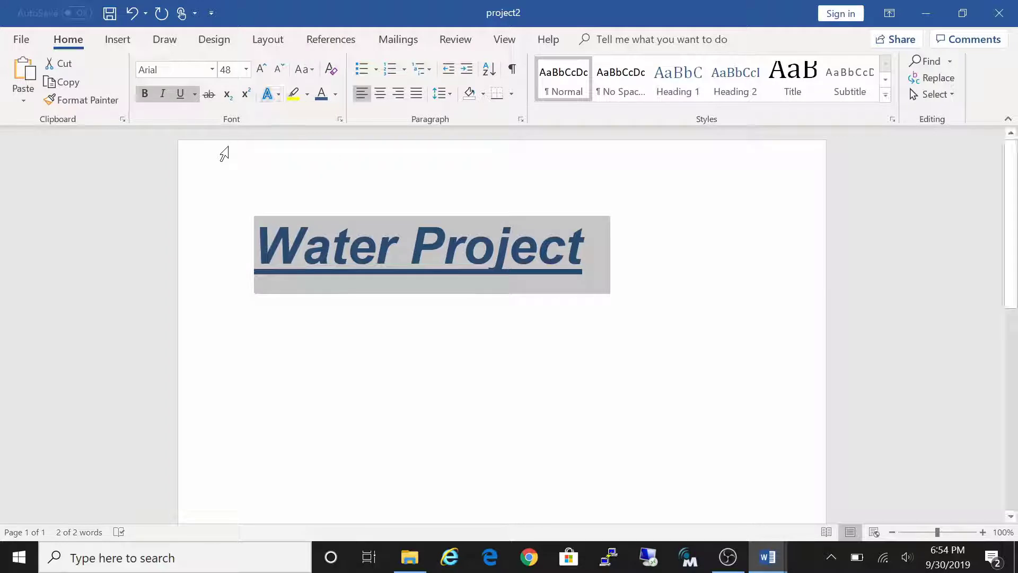
click(278, 94)
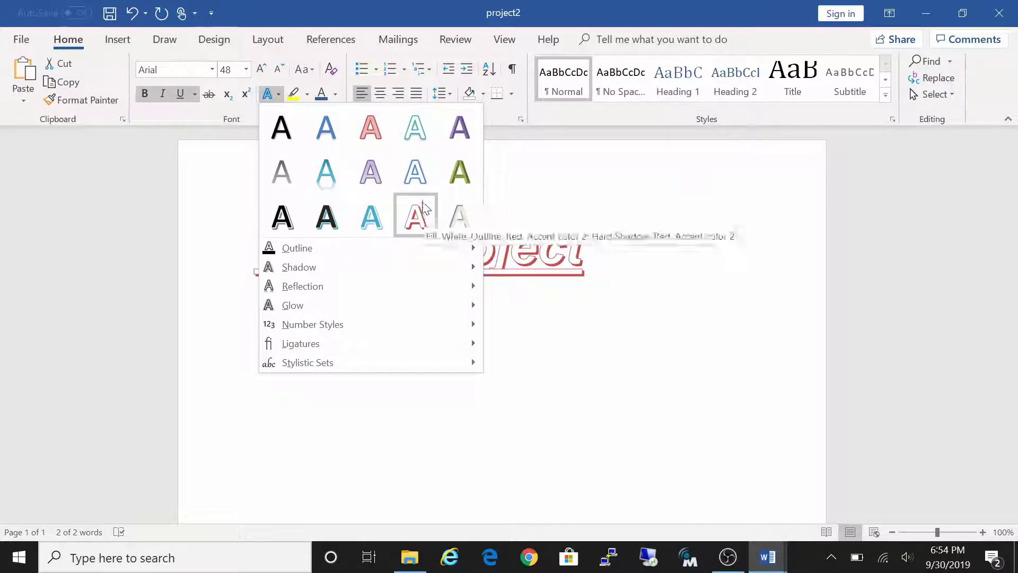
click(417, 174)
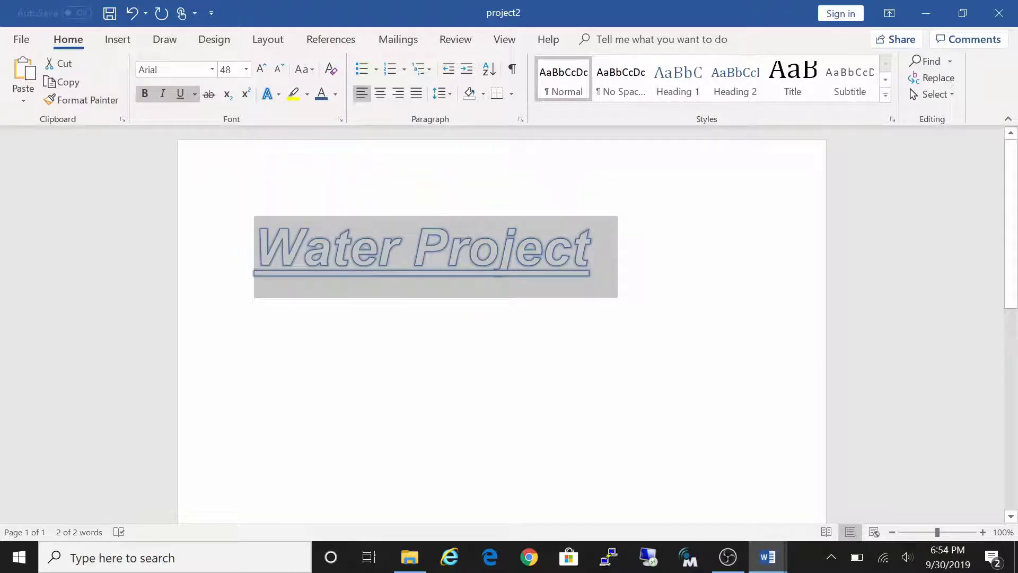
key(ctrl+End)
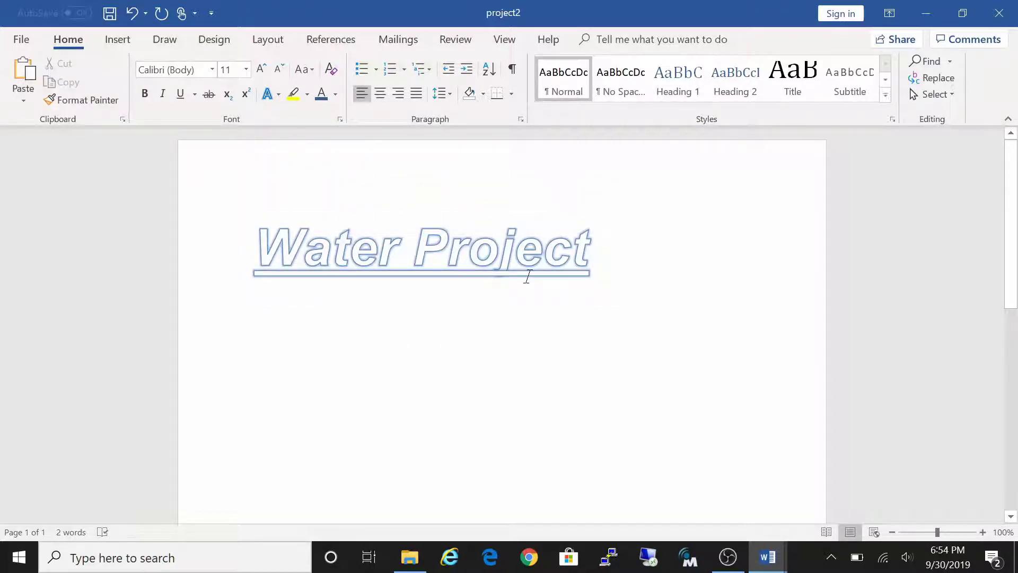
Step: Try right alignment on the "Water Project" title, settle on centre alignment and deselect the text
click(263, 249)
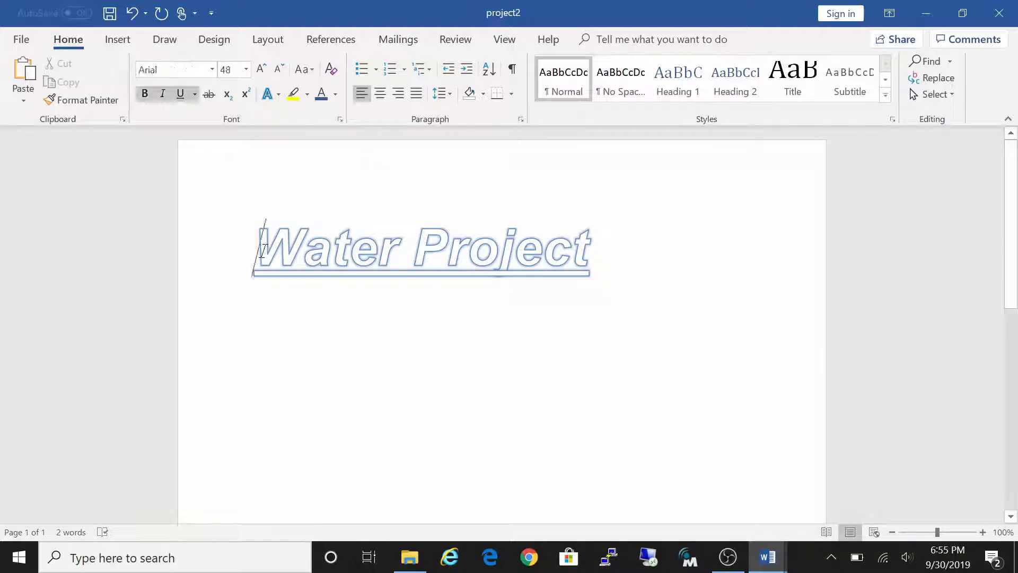
drag(263, 249, 561, 261)
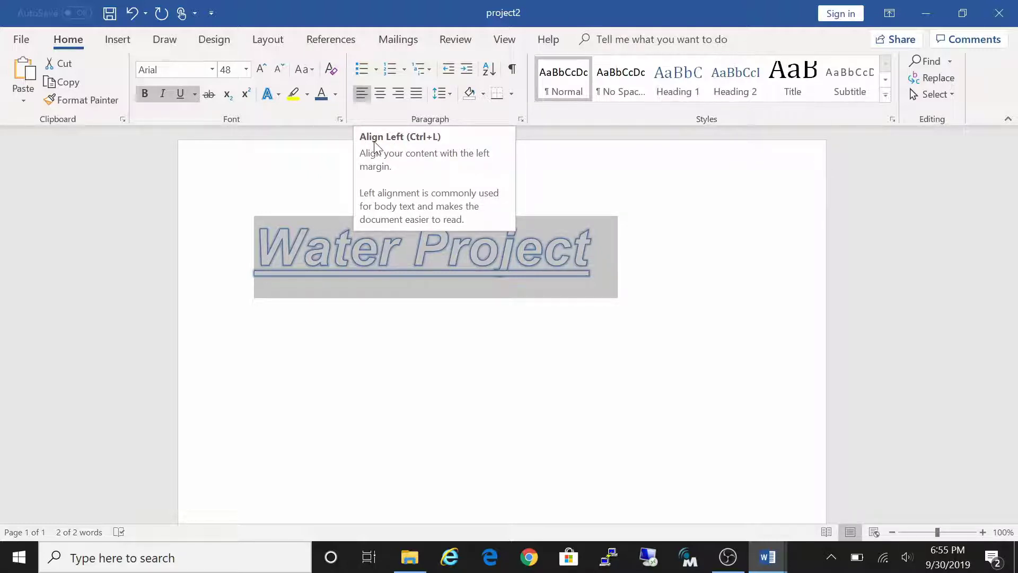
click(399, 94)
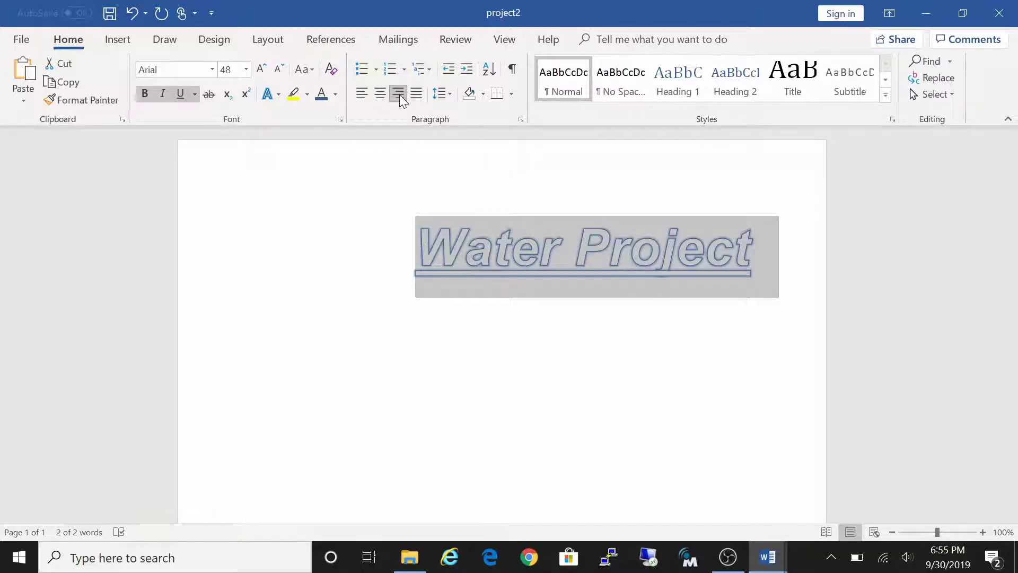
click(380, 95)
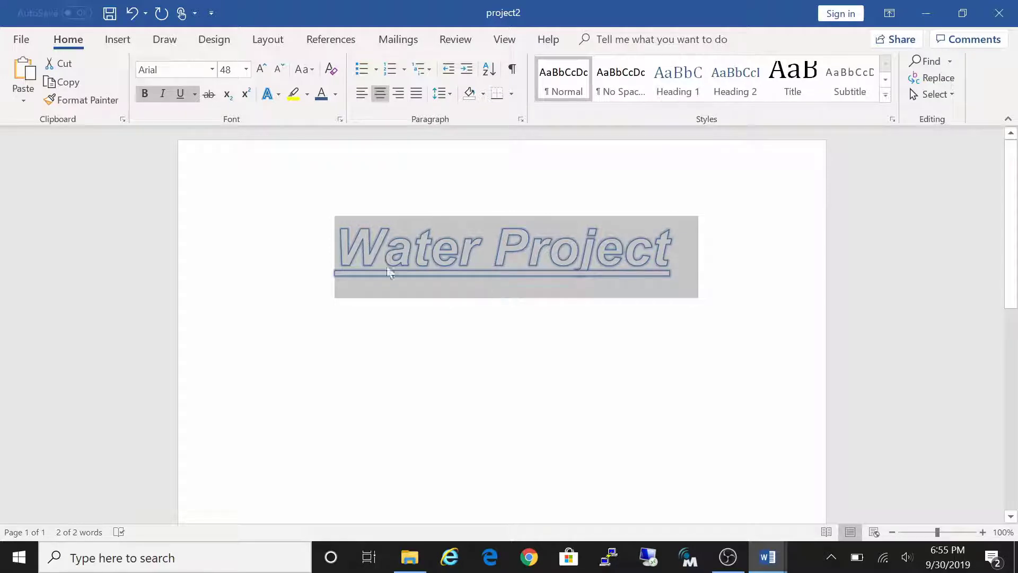
click(692, 263)
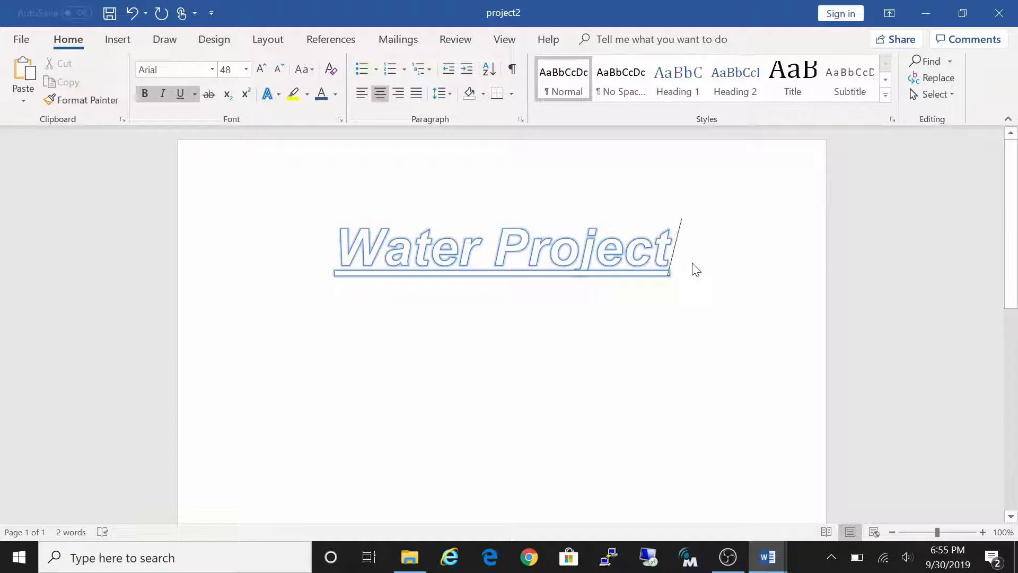
Step: Start a left-aligned line below the title with italic and underline off and the font size set to 22
key(Return)
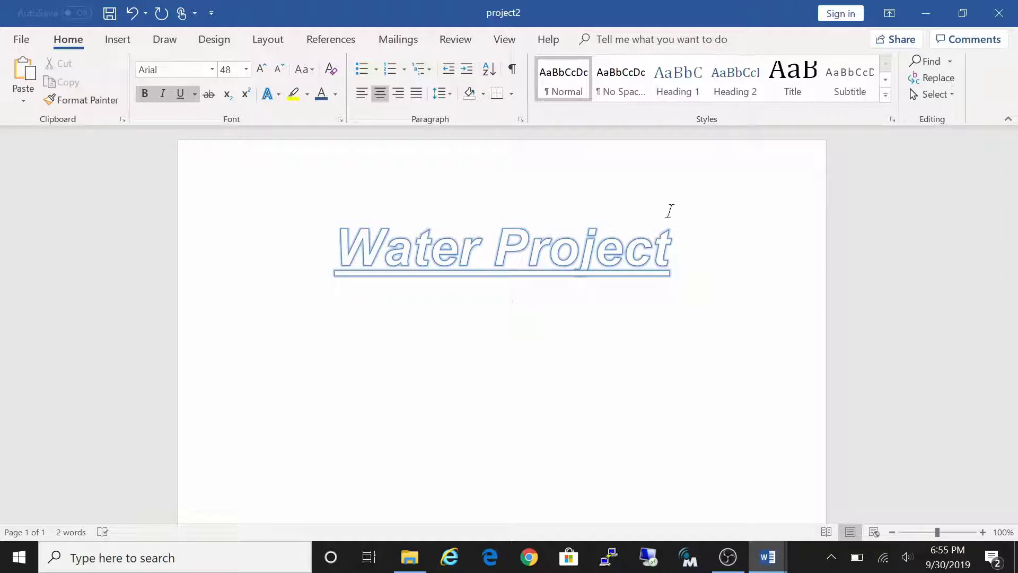
click(163, 94)
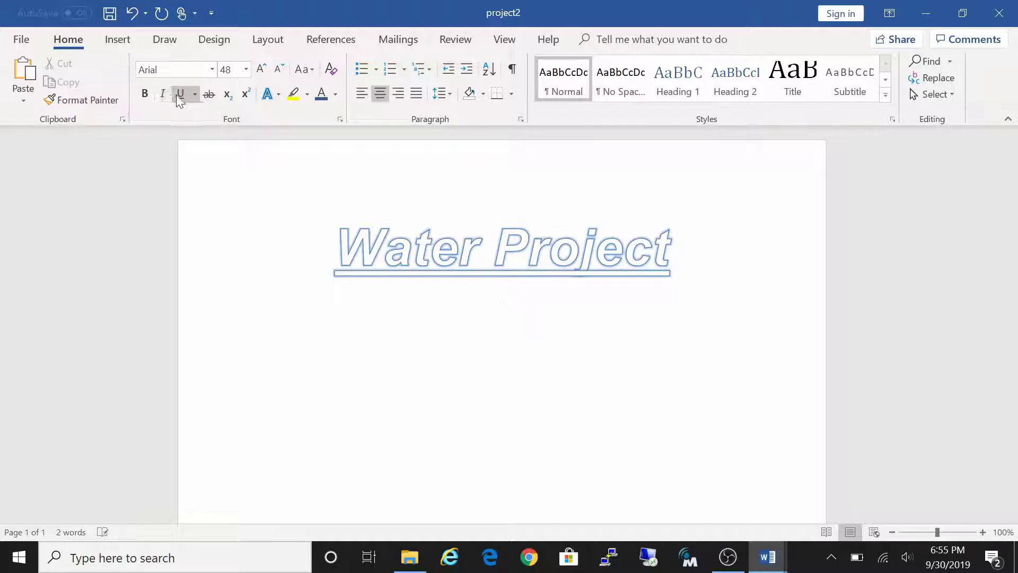
click(179, 94)
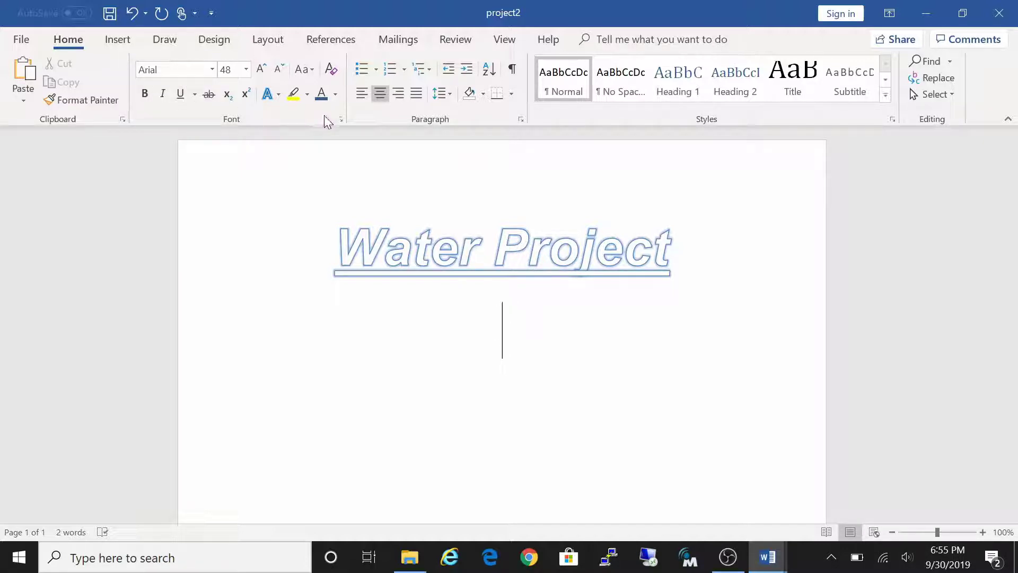
click(246, 70)
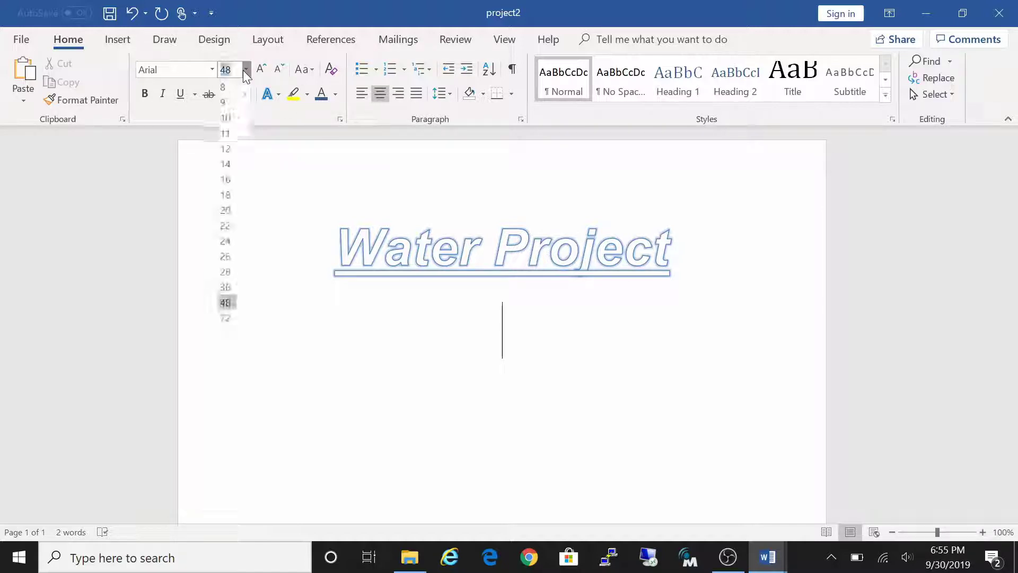
click(225, 227)
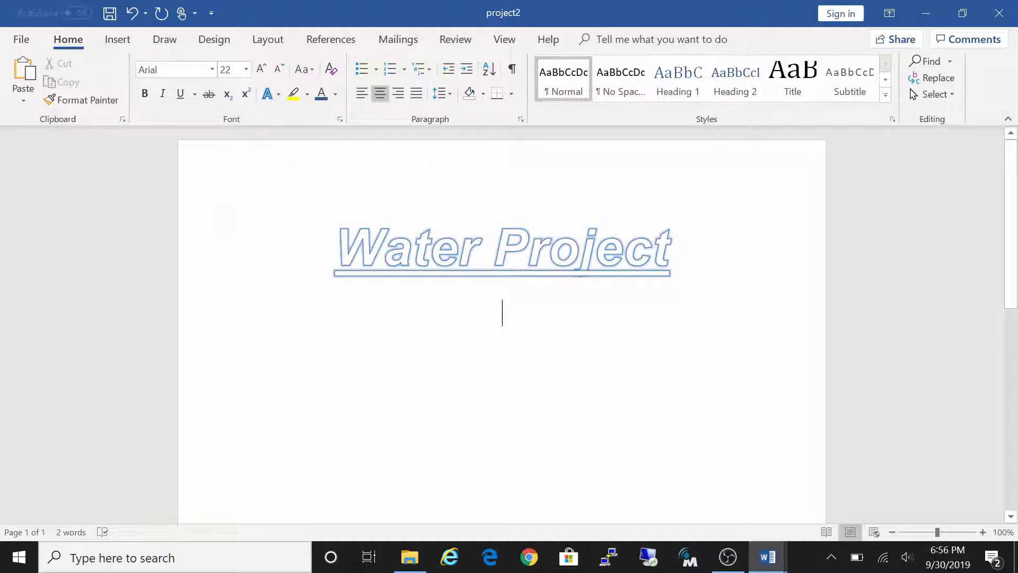
click(362, 99)
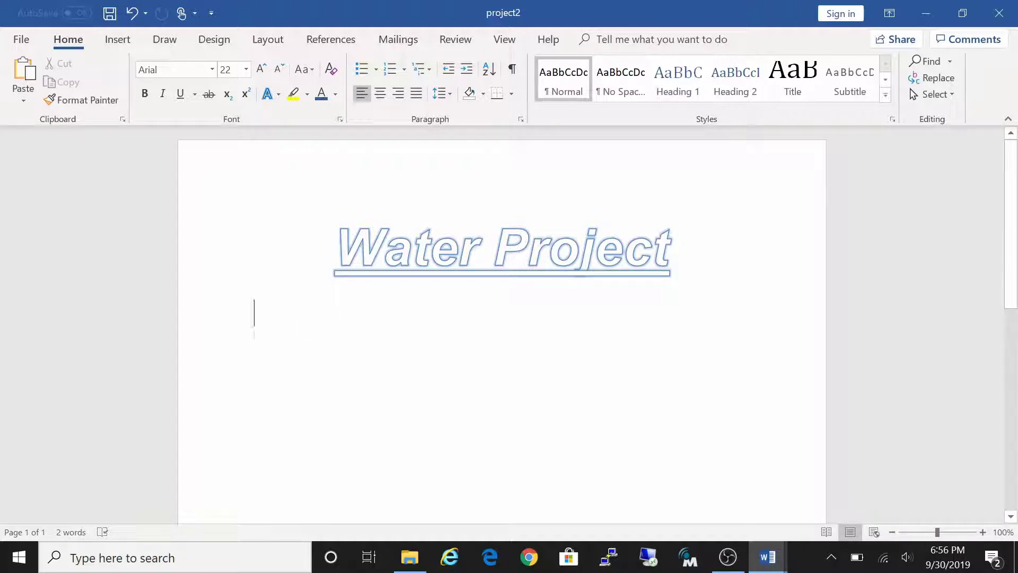
text(water)
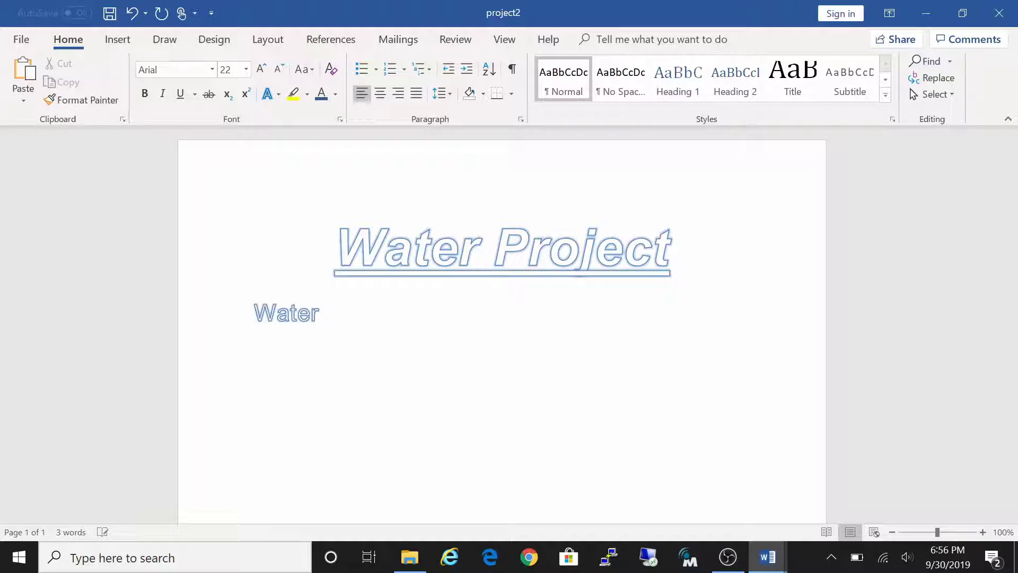
key(BackSpace)
key(BackSpace)
key(BackSpace)
key(BackSpace)
key(BackSpace)
key(BackSpace)
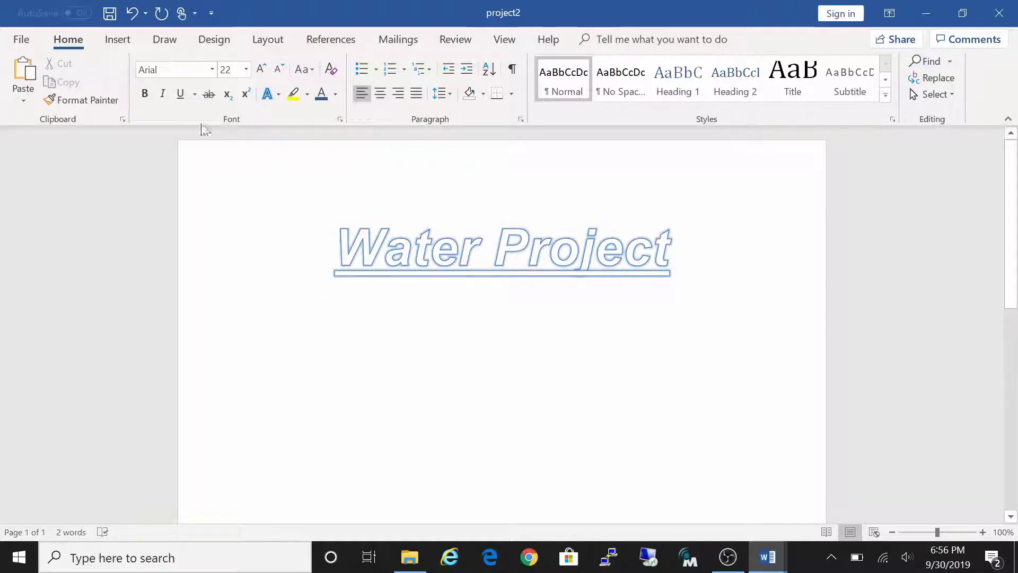
Step: Set the text effect of the empty line below the title to the plain black fill style
click(271, 95)
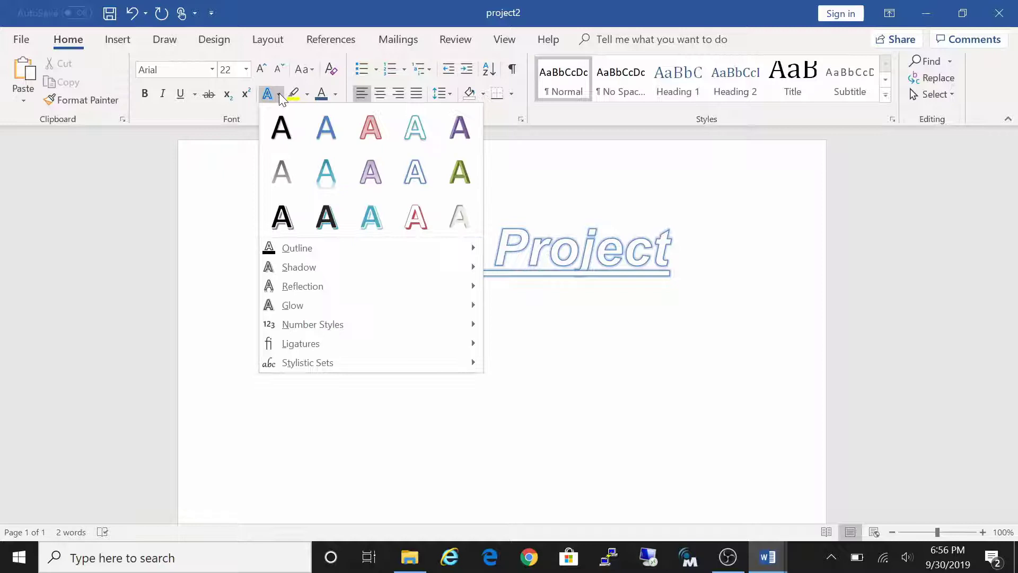
click(289, 142)
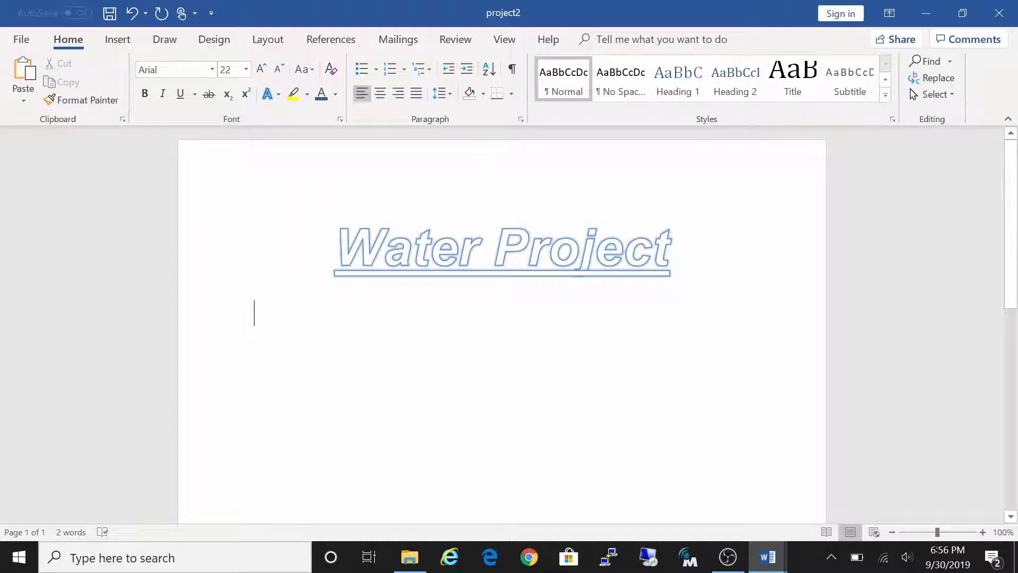
Step: Enter the misspelled word "Whater" below the title and replace it with the spelling suggestion "Water"
text(what)
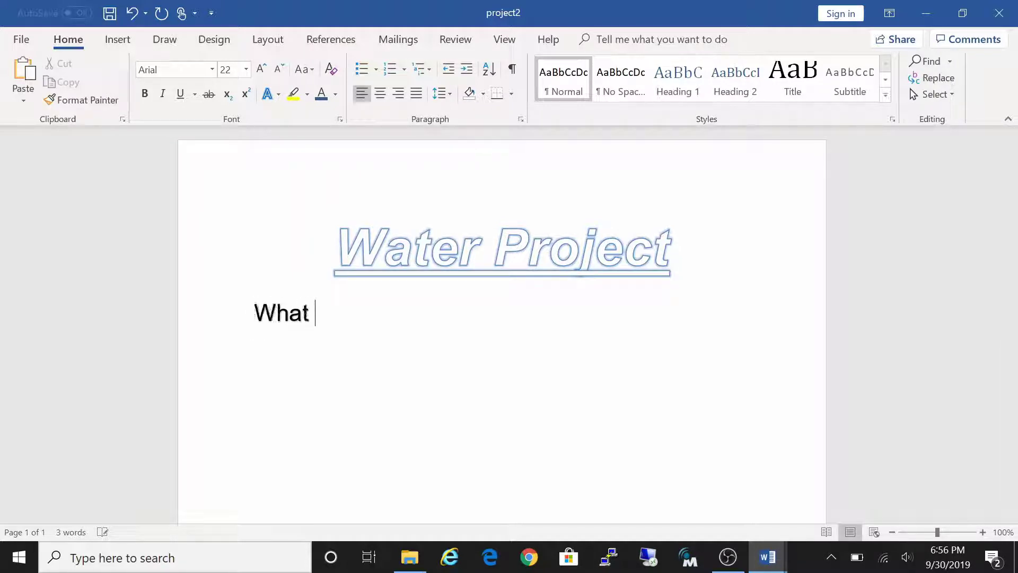
key(BackSpace)
text(er lev)
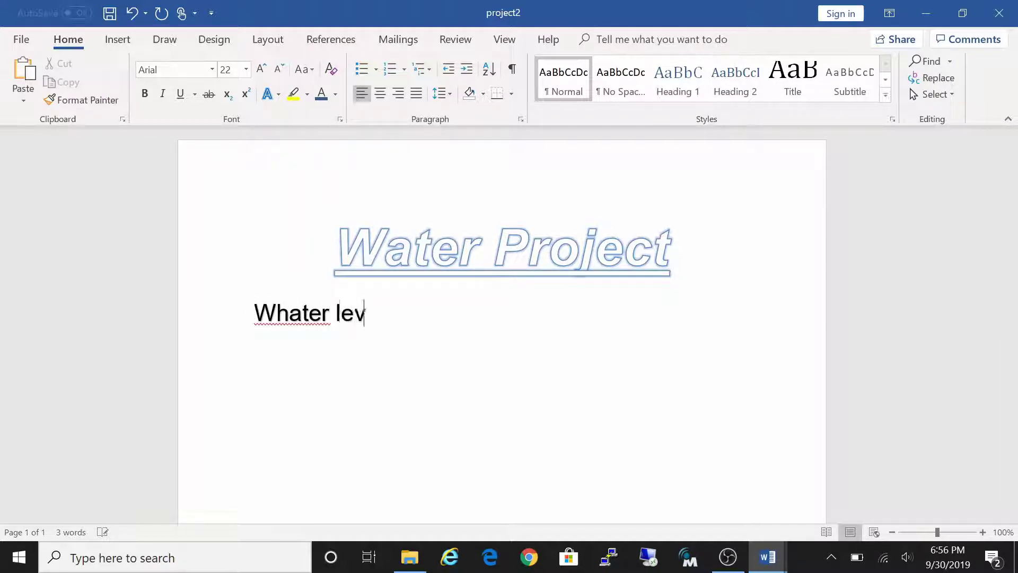
text(er 1)
key(BackSpace)
key(BackSpace)
key(BackSpace)
key(BackSpace)
key(BackSpace)
key(BackSpace)
key(BackSpace)
key(BackSpace)
key(BackSpace)
key(BackSpace)
key(BackSpace)
key(BackSpace)
key(BackSpace)
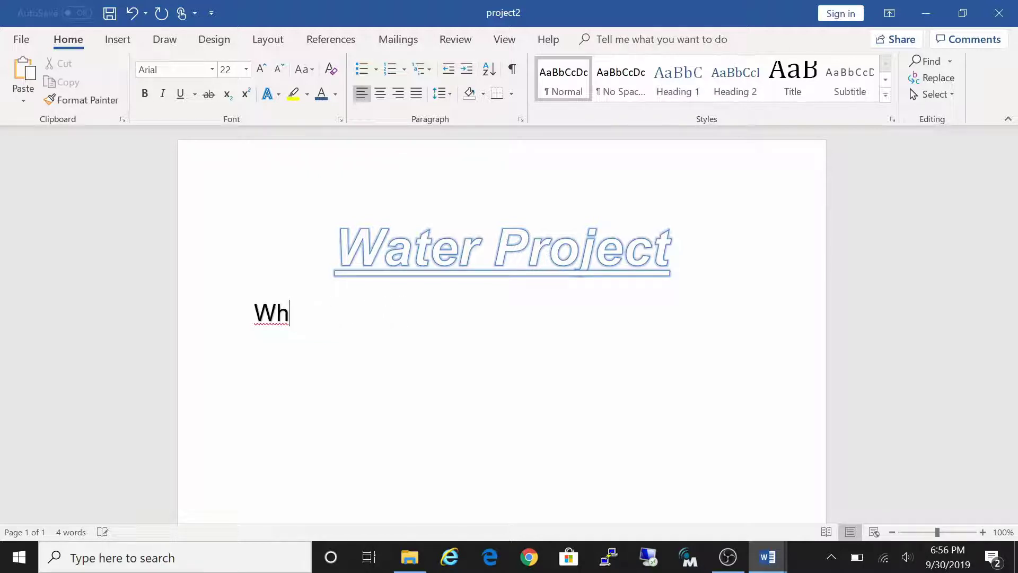
text(hater)
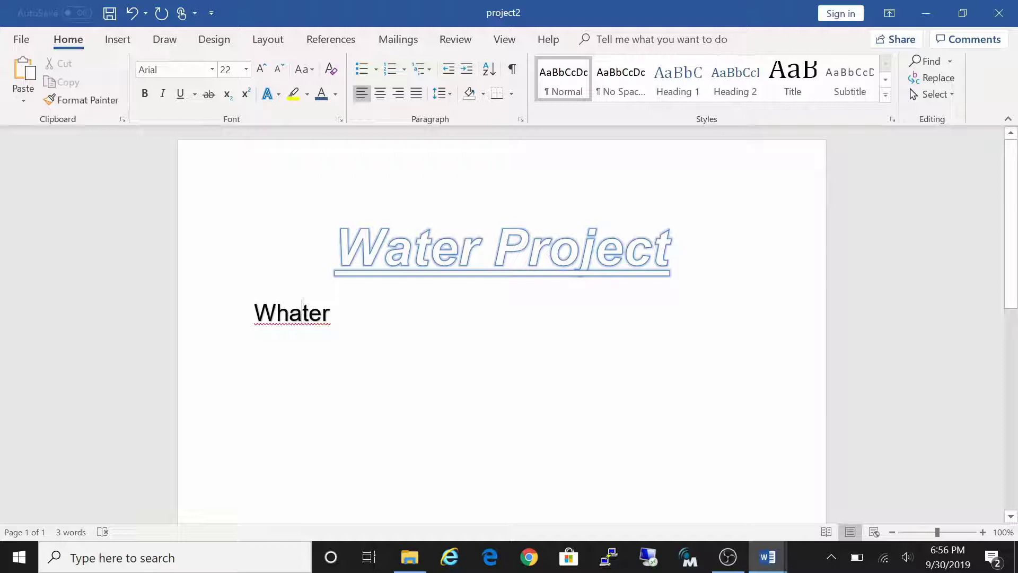
right_click(297, 317)
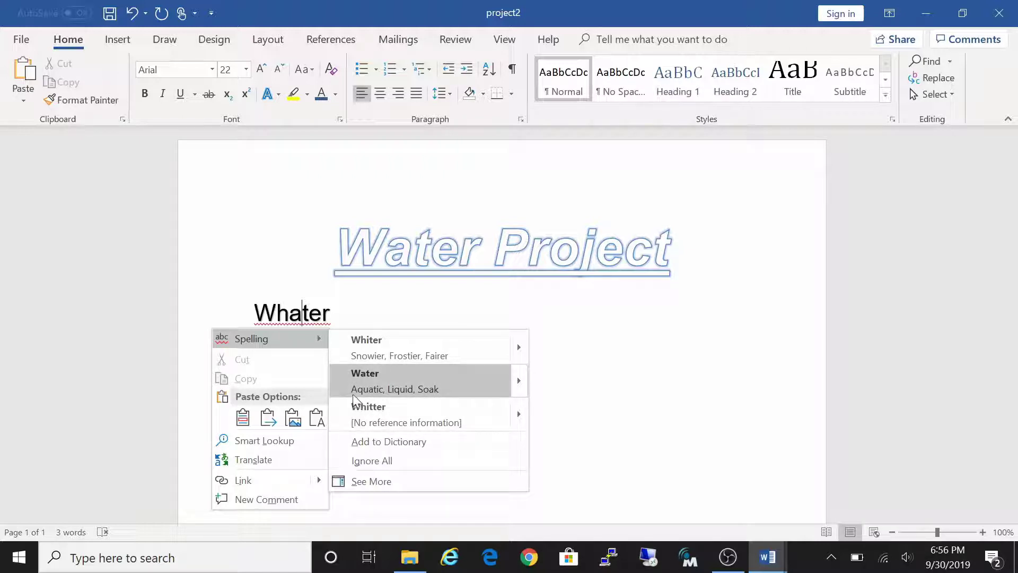
click(406, 380)
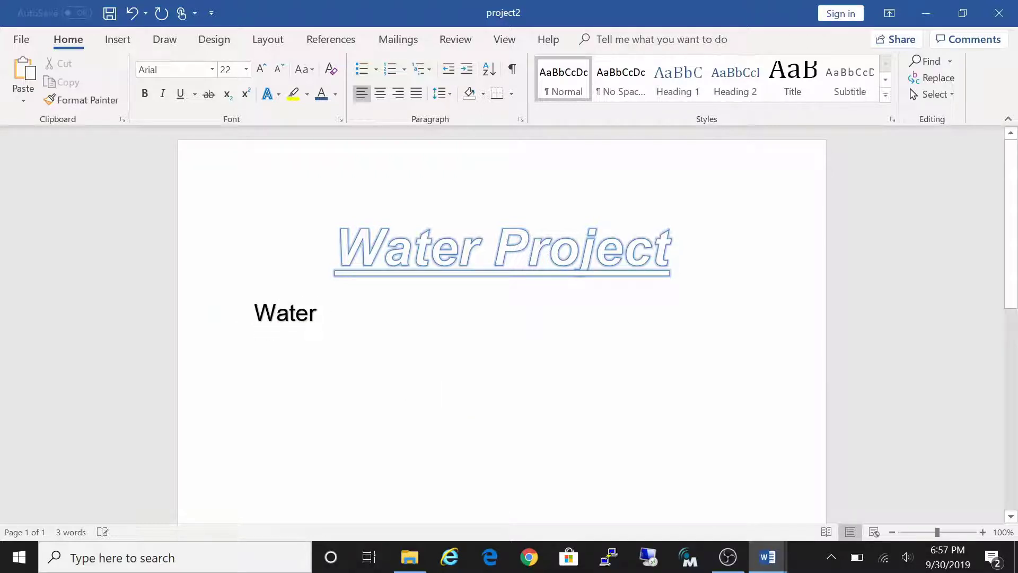
Step: Complete the first line as "Water level 1" and add a second line reading "Water level 2"
text(le)
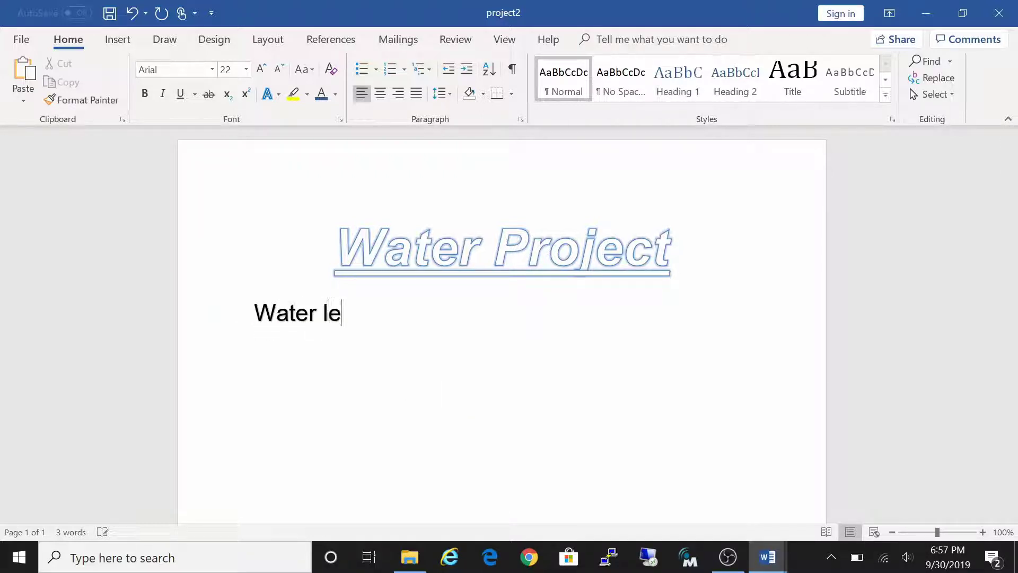
text(ver 1)
key(Return)
text(ter lever)
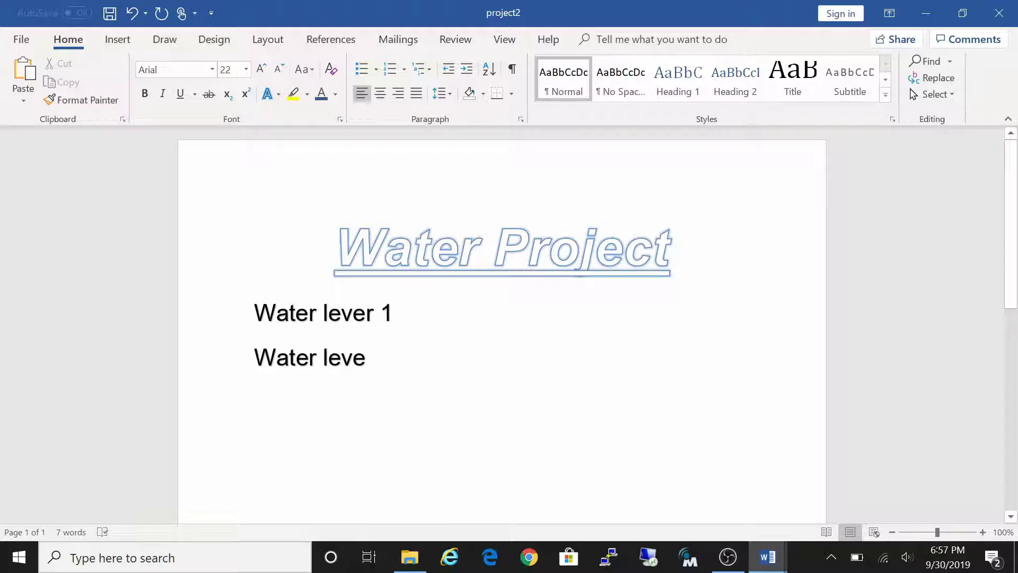
click(373, 313)
key(BackSpace)
text(l)
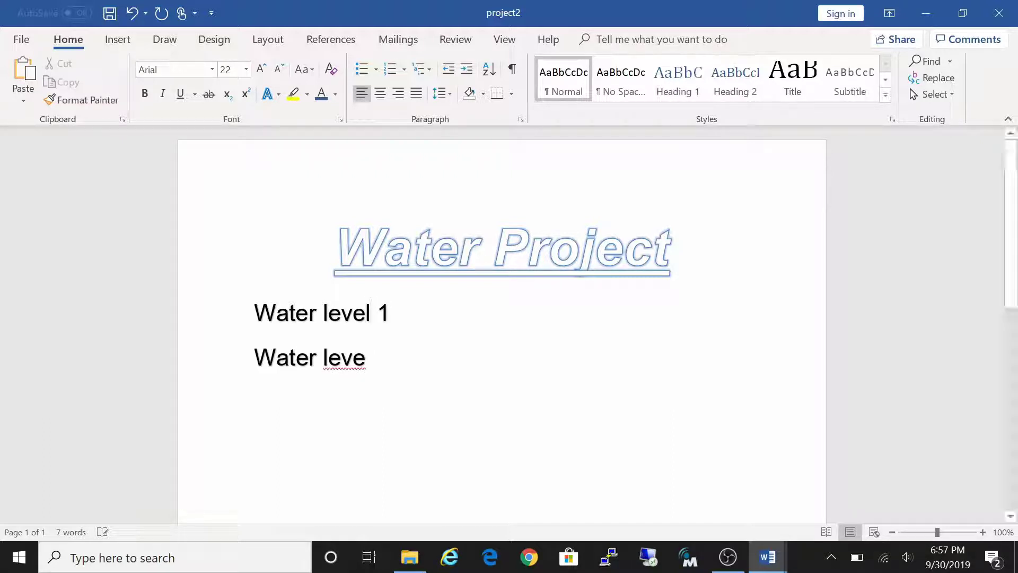
click(373, 357)
key(BackSpace)
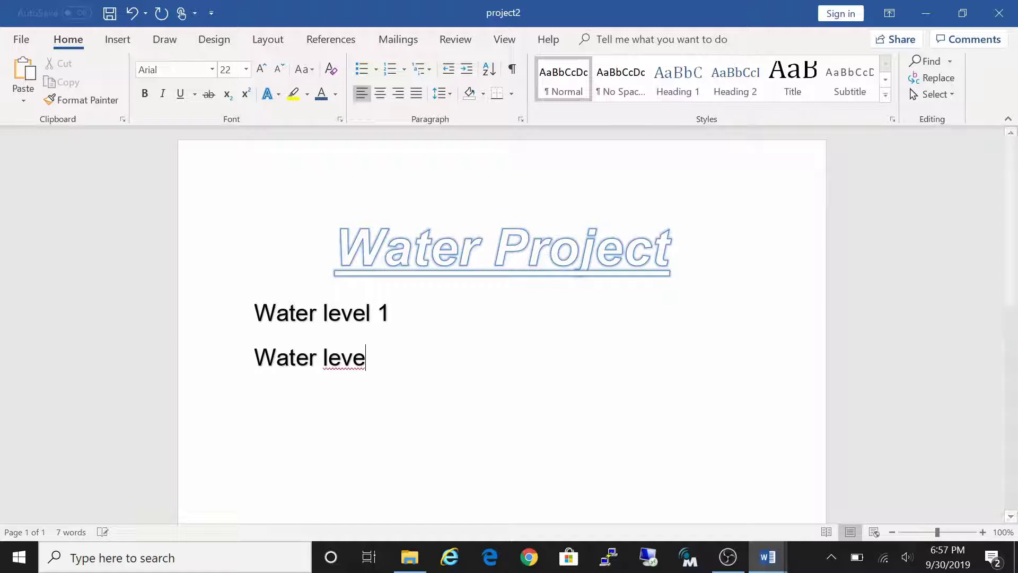
text(l 2)
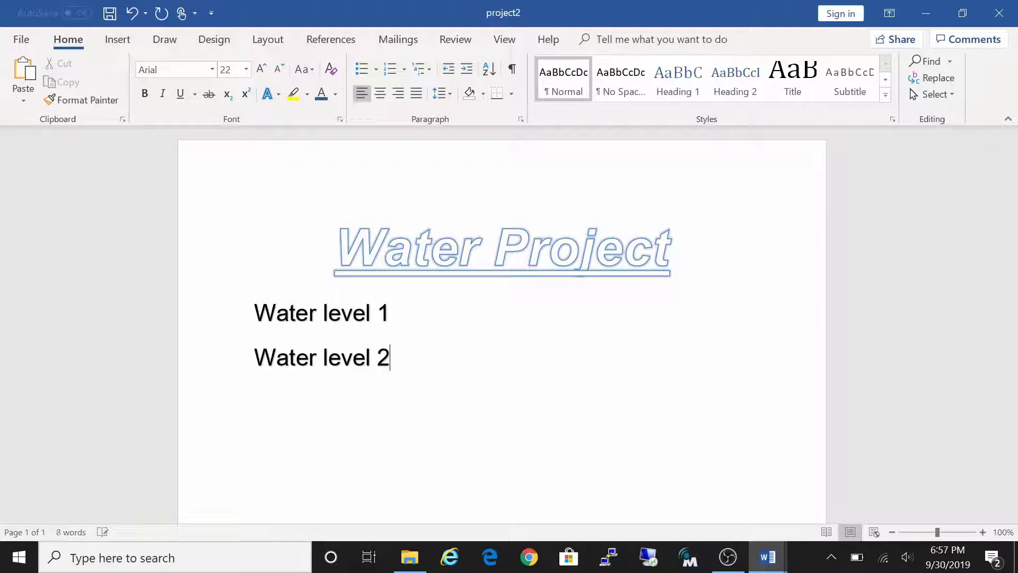
Step: Add a third line reading "Water level 3" with an empty line after it
text(water lever)
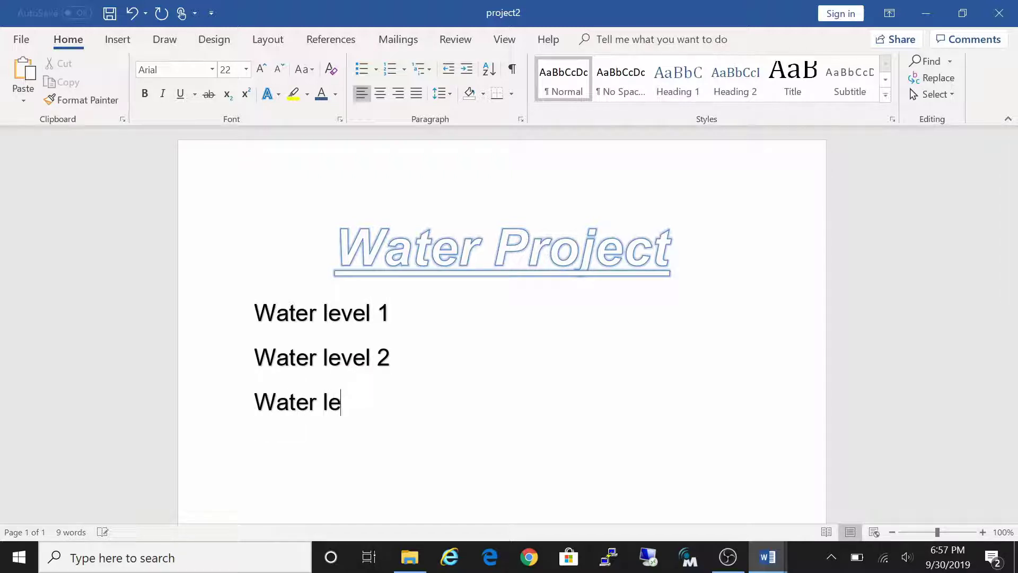
key(BackSpace)
text(l 3)
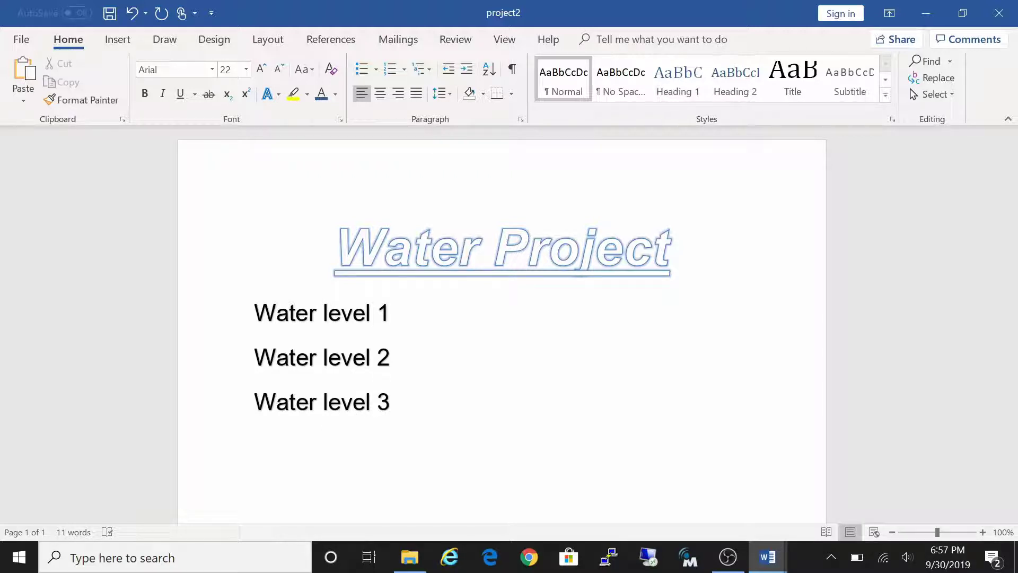
key(Return)
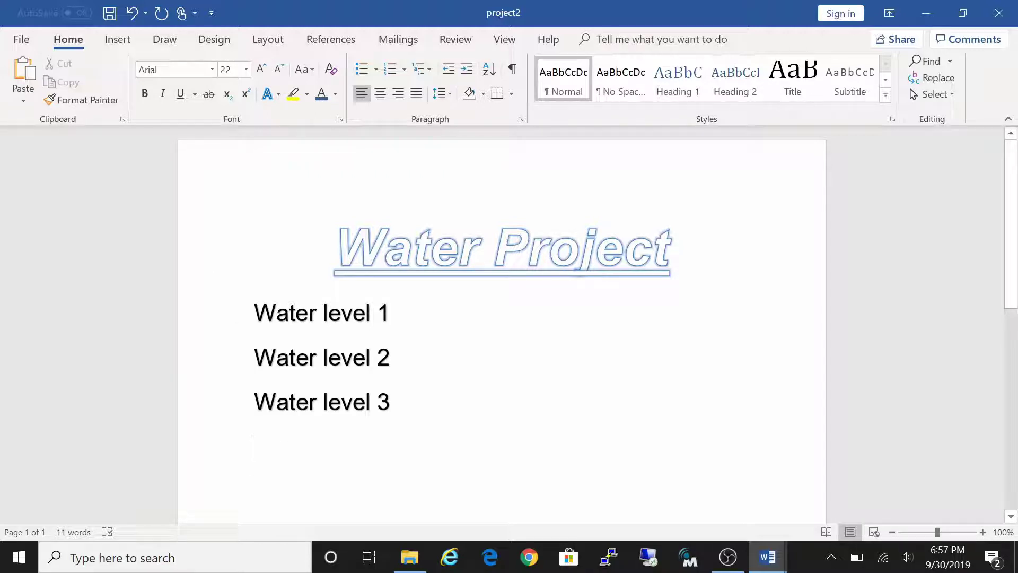
Step: Format the three "Water level" lines as a bulleted list with solid round bullets
drag(255, 313, 397, 406)
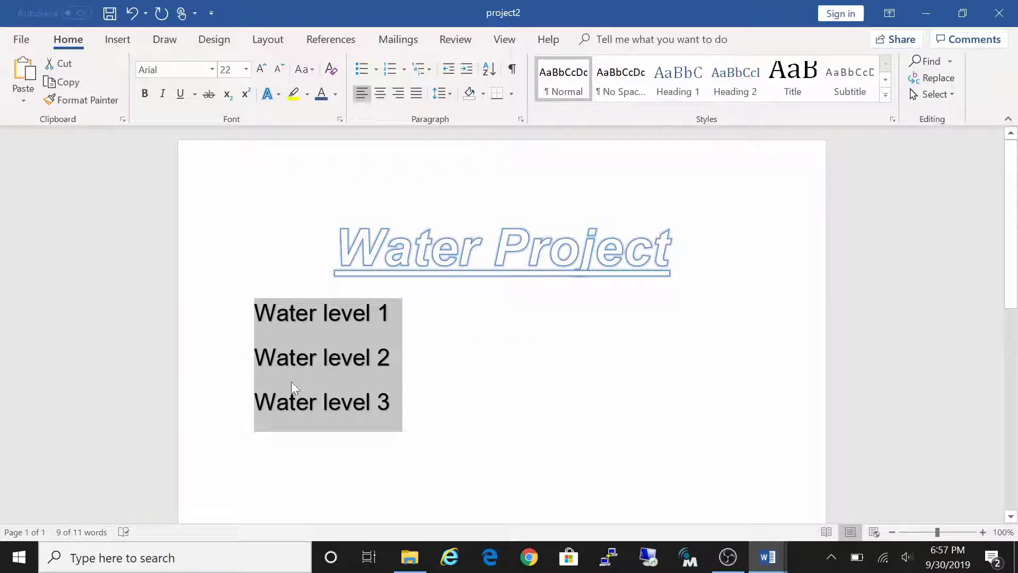
click(376, 70)
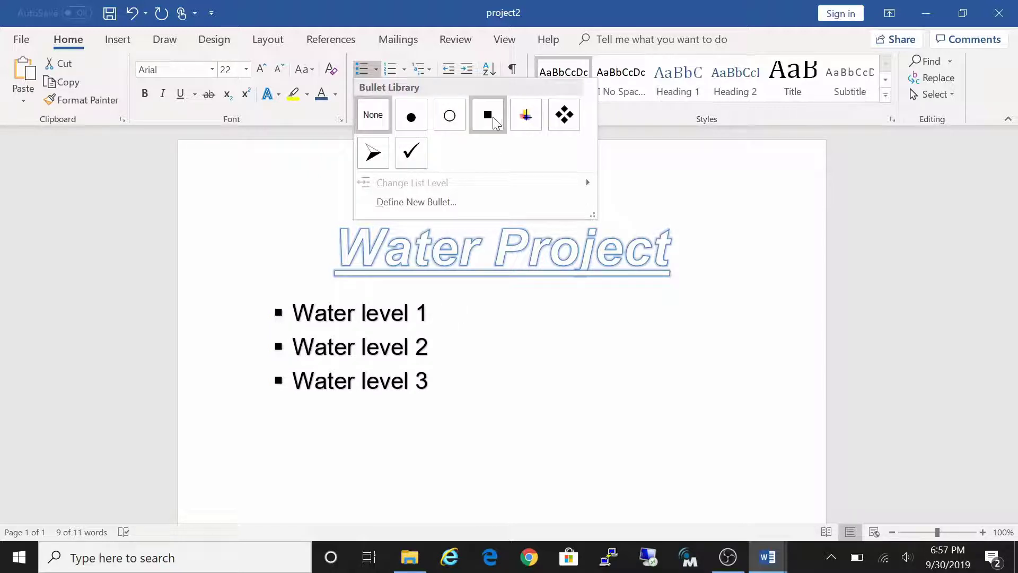
click(412, 125)
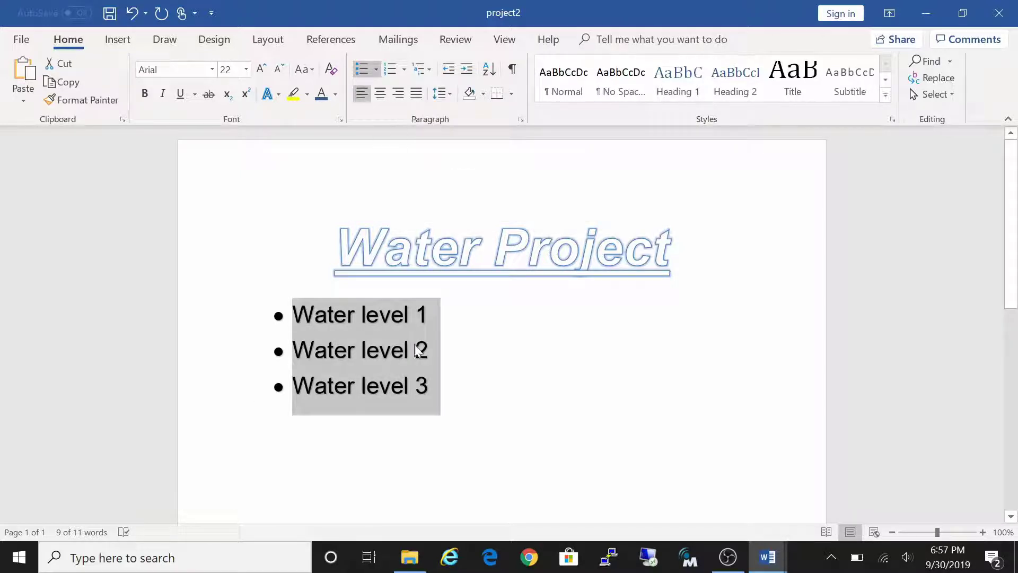
Step: Change the three "Water level" lines to a numbered list in the 1. 2. 3. format and deselect them
click(402, 72)
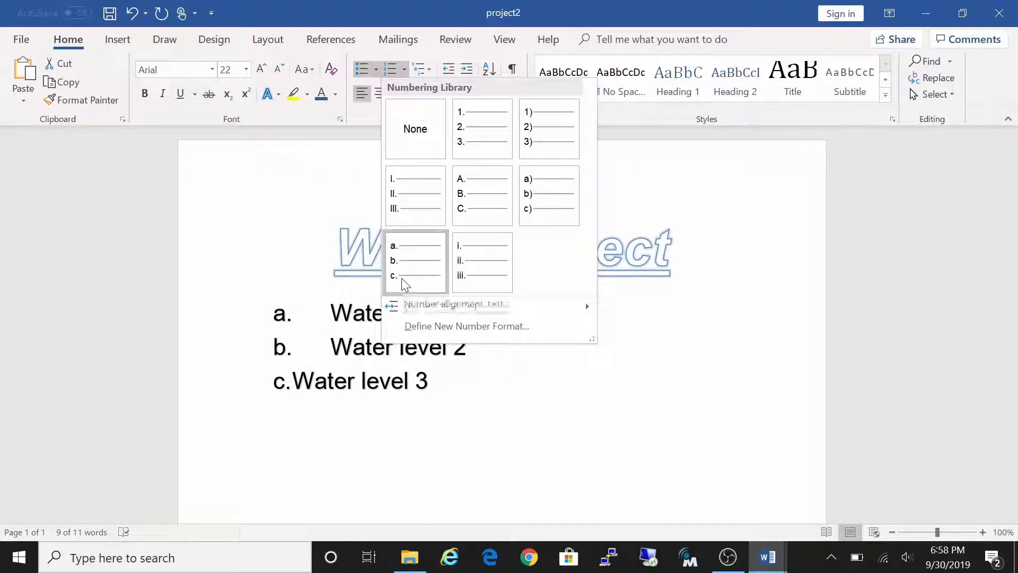
click(462, 143)
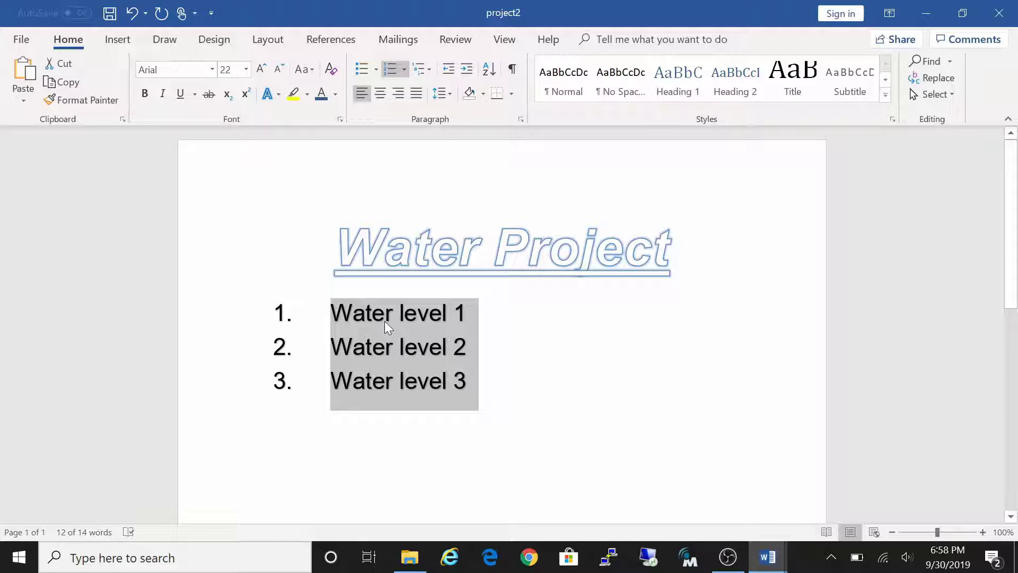
click(466, 351)
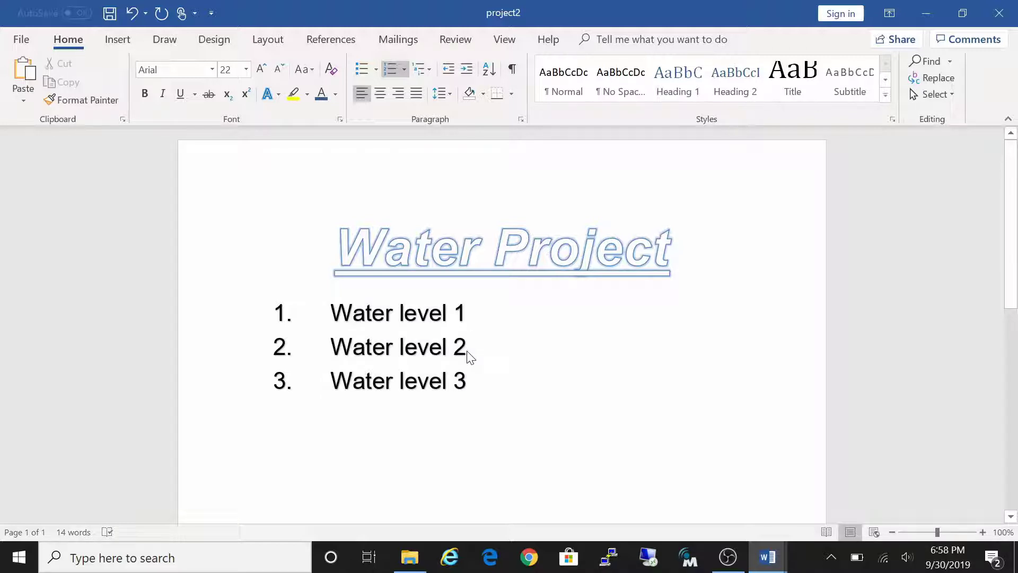
Step: Change the second list item to "Water level 4" and remove the numbering from the three "Water level" lines
key(BackSpace)
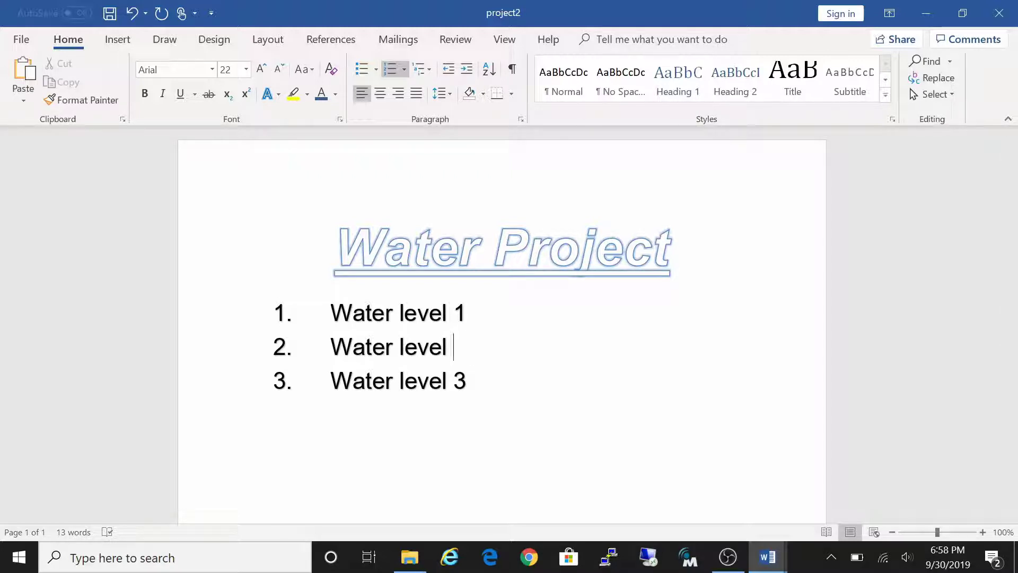
text(4)
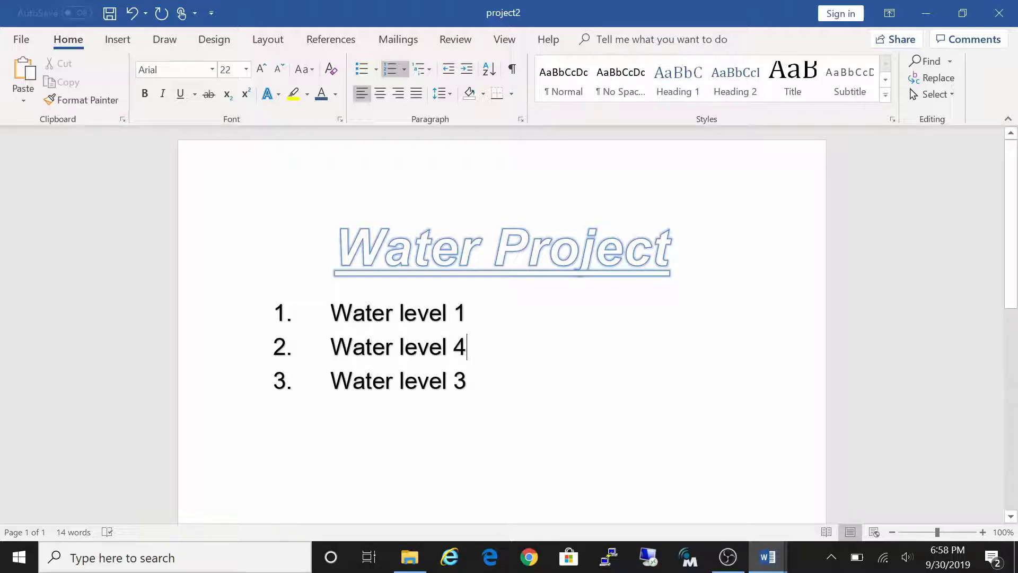
drag(331, 307, 477, 389)
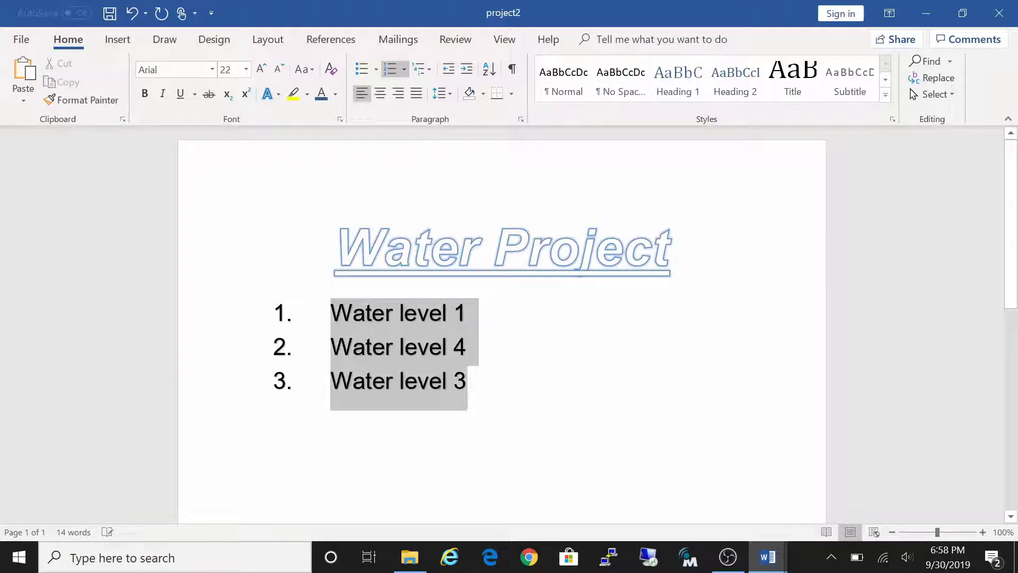
click(401, 71)
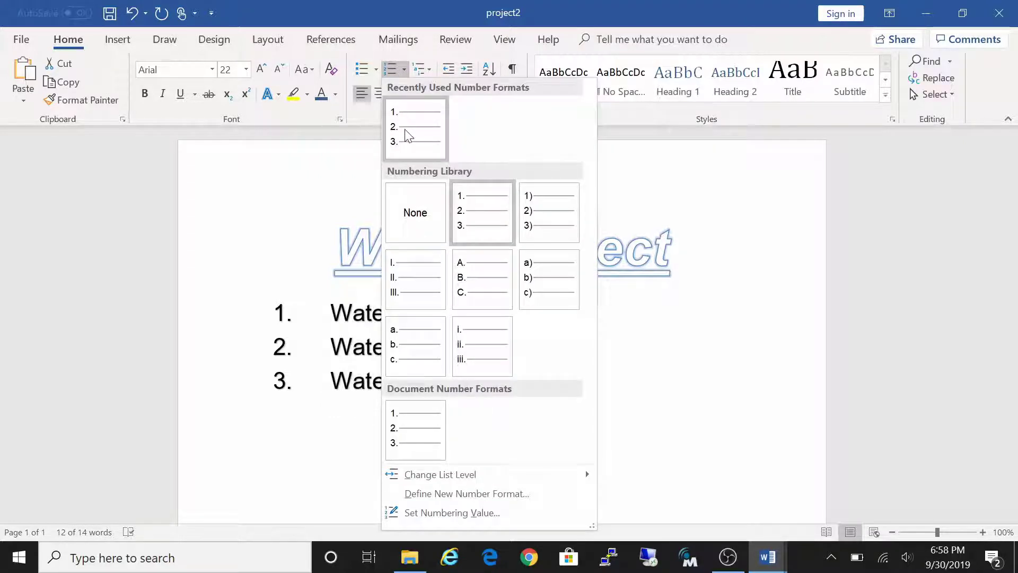
click(413, 212)
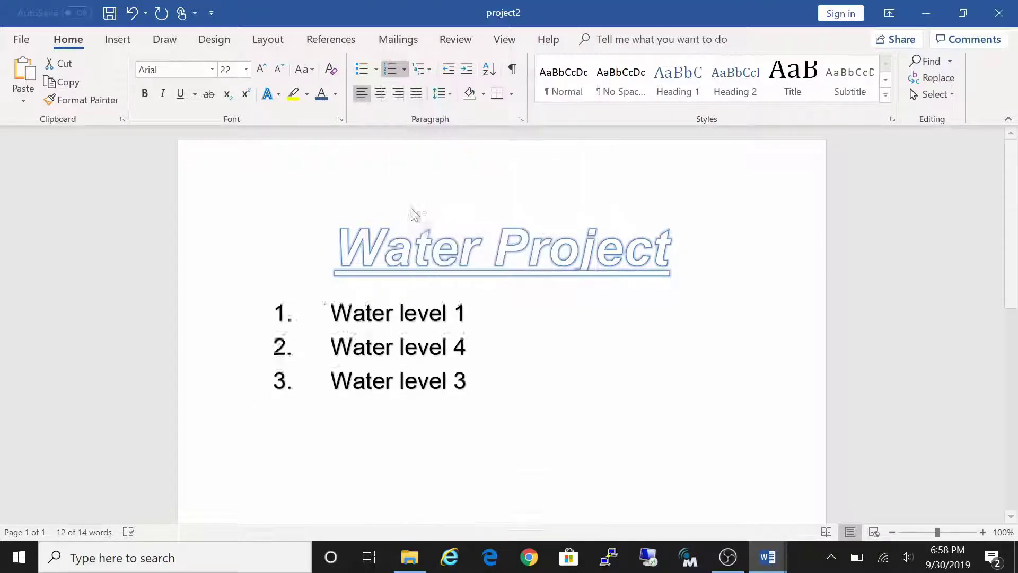
click(456, 388)
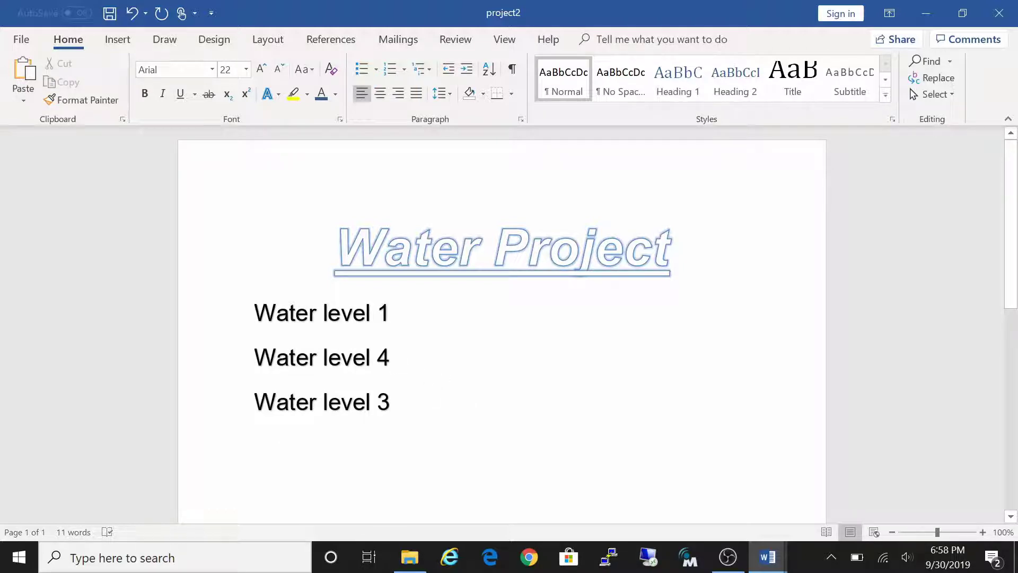
Step: Sort the three "Water level" lines as text paragraphs in ascending order, and undo the sort
drag(413, 364, 256, 314)
click(414, 363)
drag(255, 313, 399, 405)
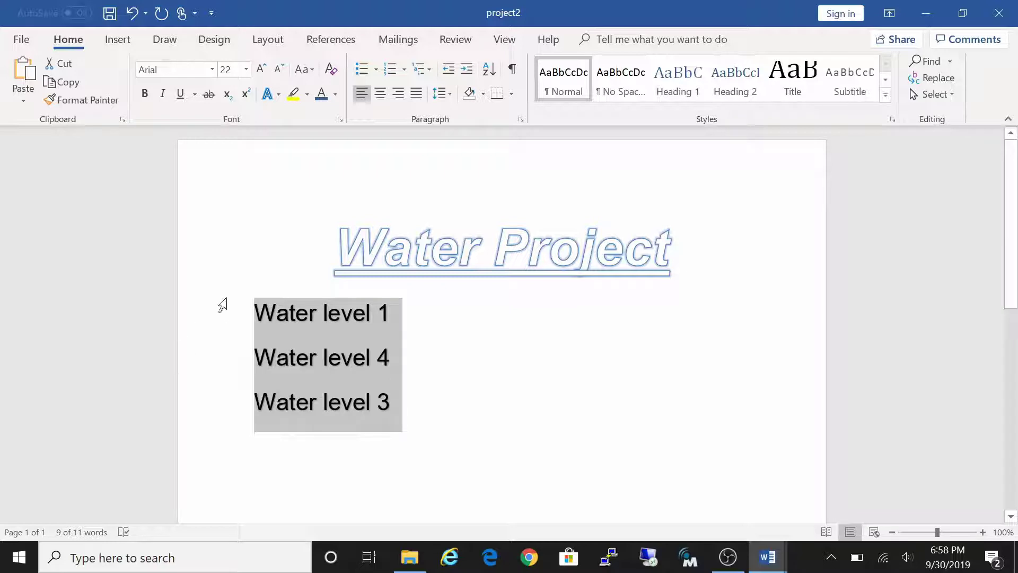
click(488, 73)
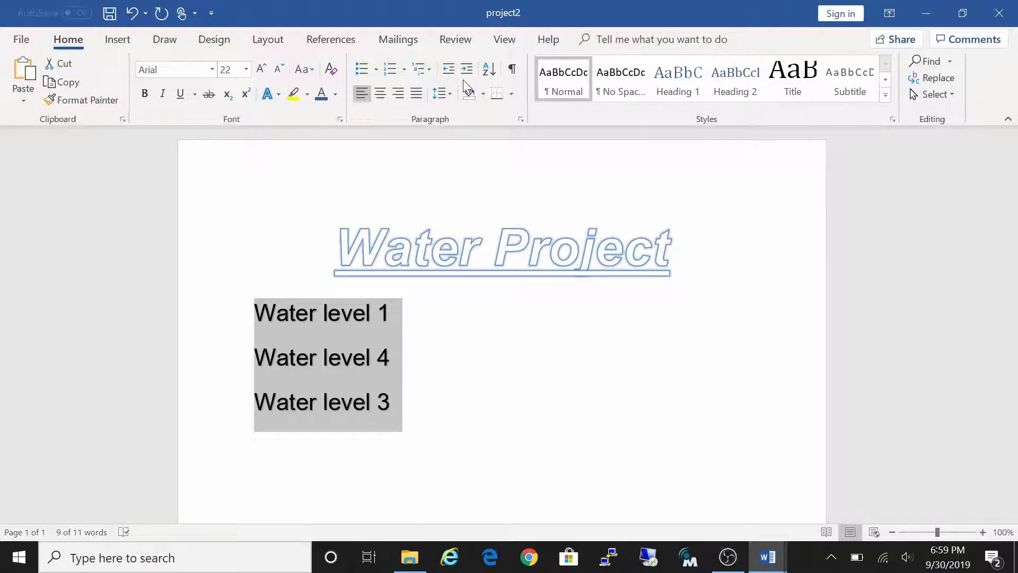
click(490, 70)
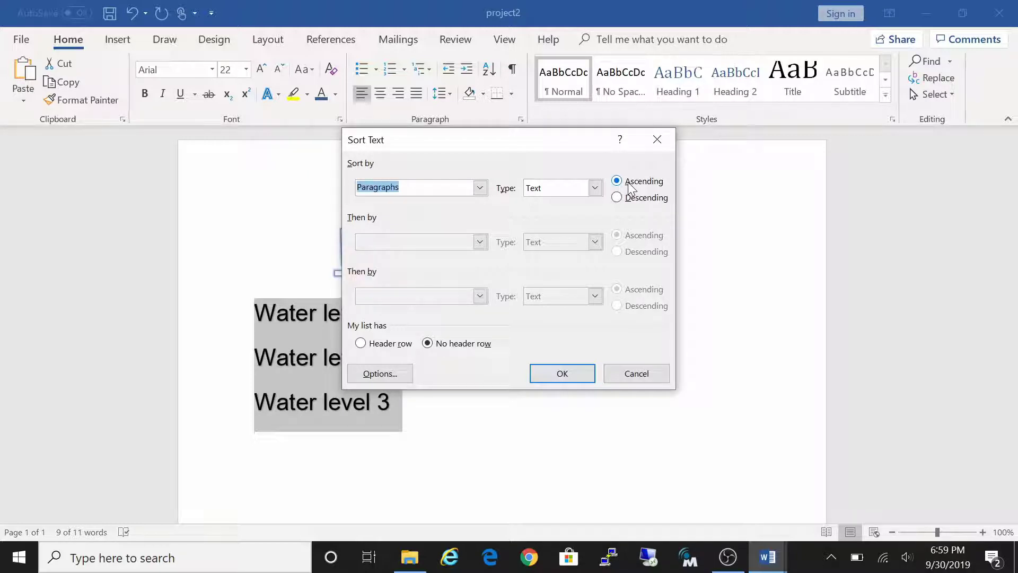
click(563, 377)
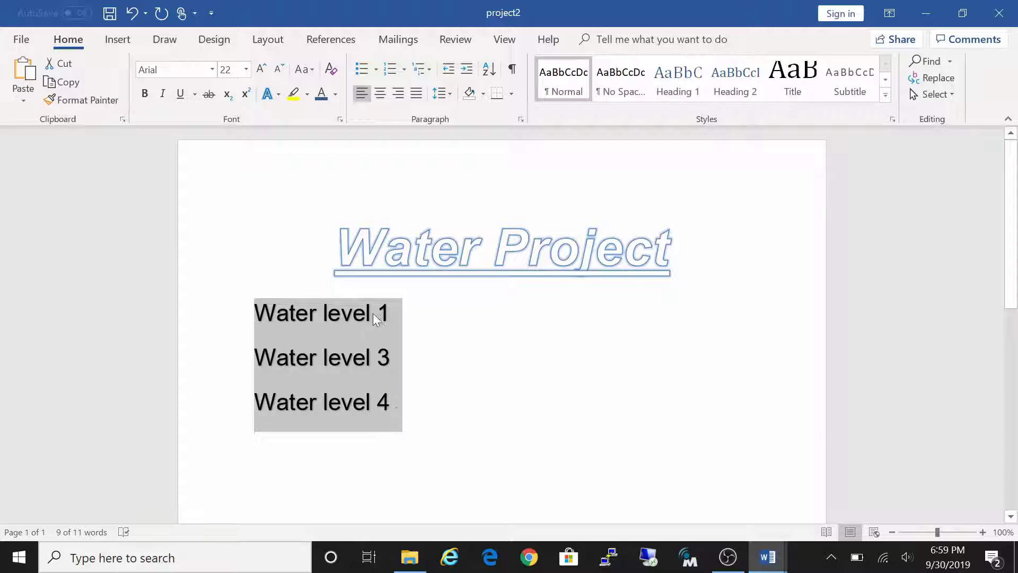
click(132, 15)
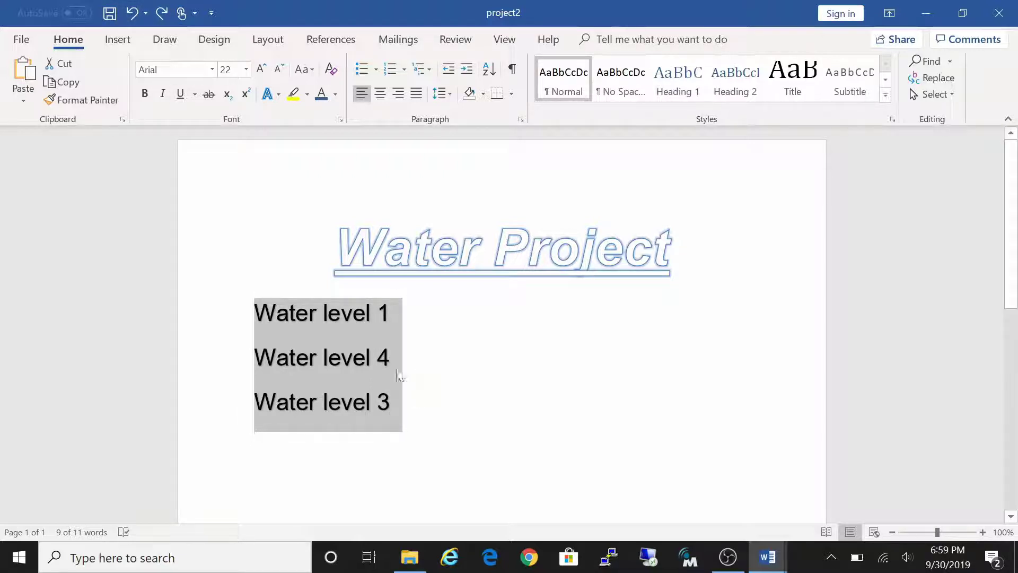
Step: Sort the three "Water level" lines as text paragraphs in descending order
click(488, 69)
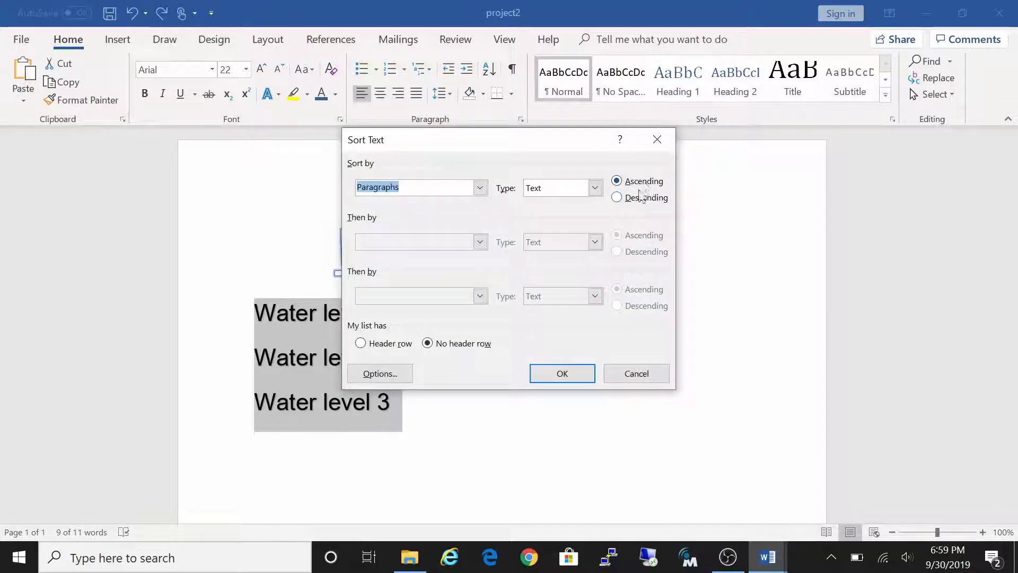
click(618, 199)
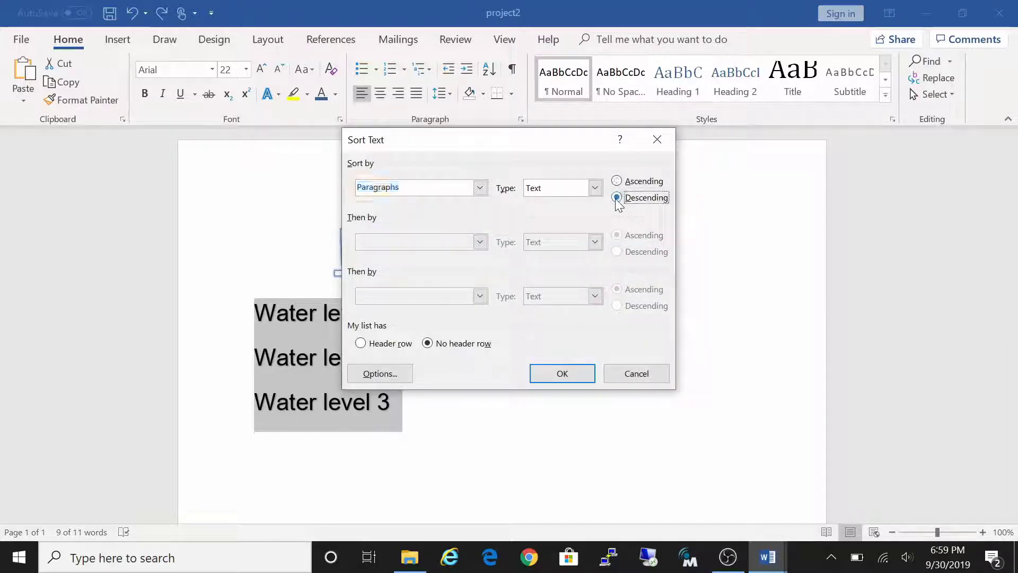
click(562, 376)
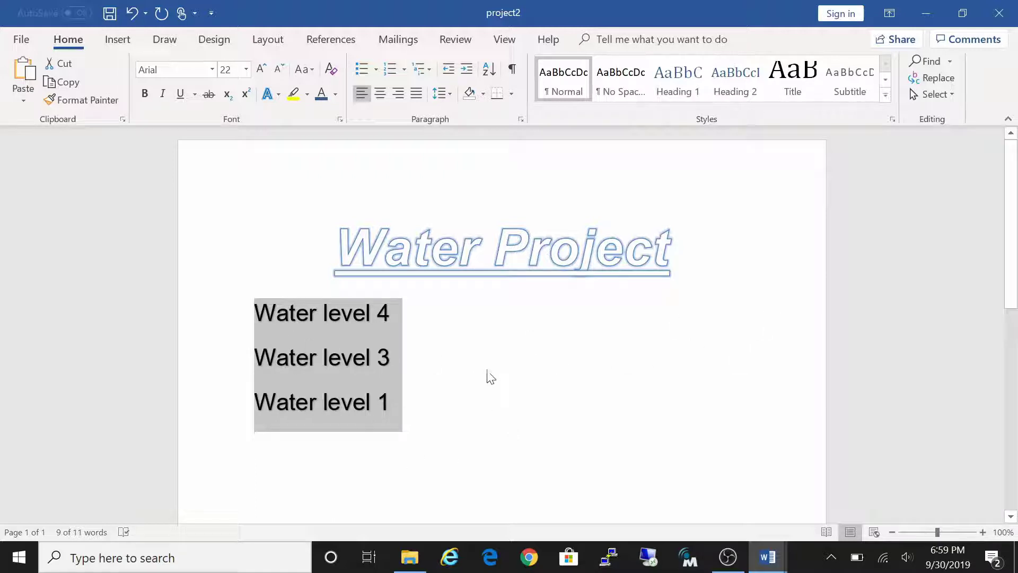
Step: Apply a dark red paragraph shading to the three "Water level" lines, and undo the shading
click(482, 97)
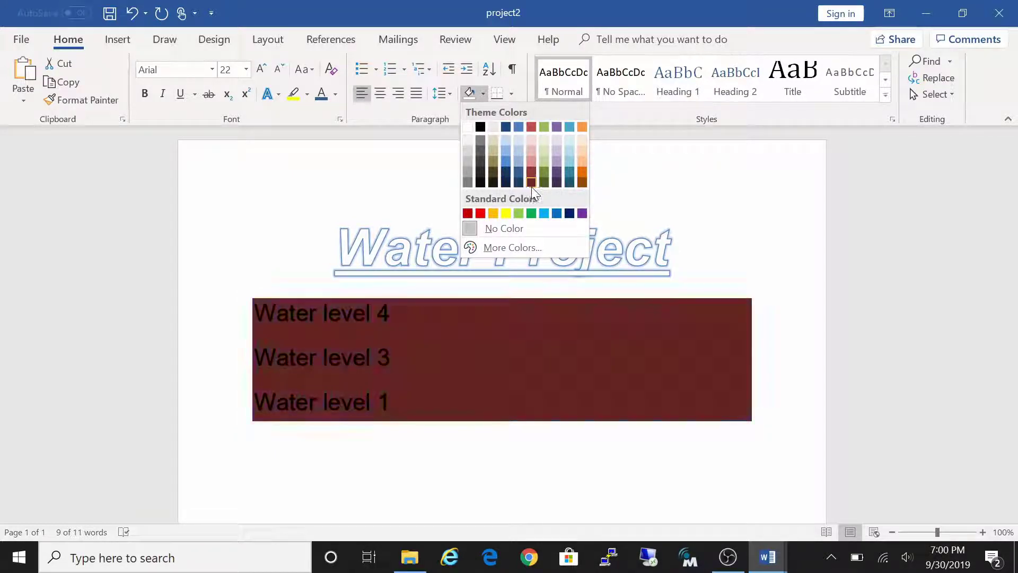
click(529, 166)
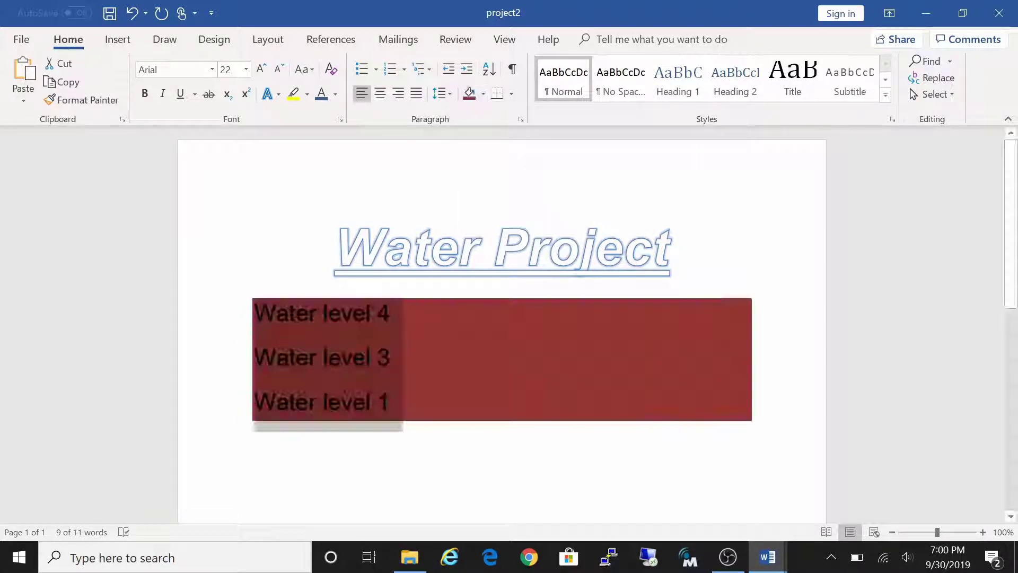
click(486, 323)
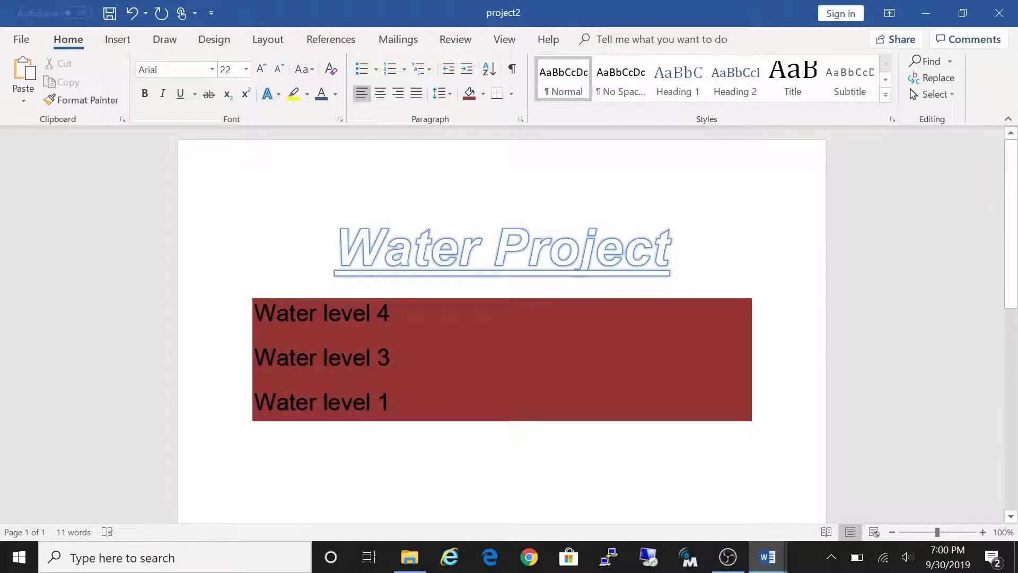
click(131, 10)
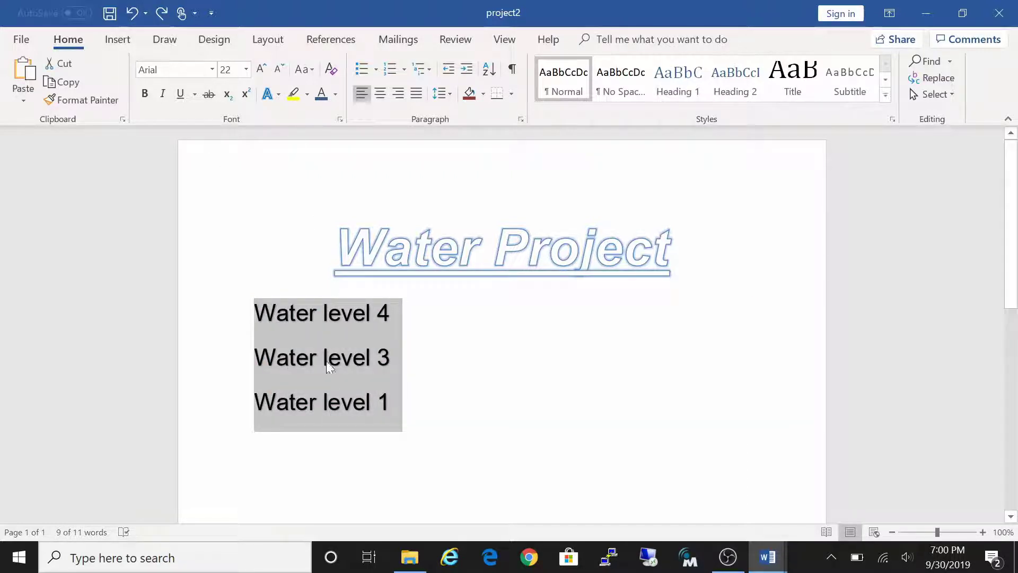
Step: Highlight the "Water level 4" line in yellow and apply dark red shading to its paragraph
drag(326, 366, 402, 321)
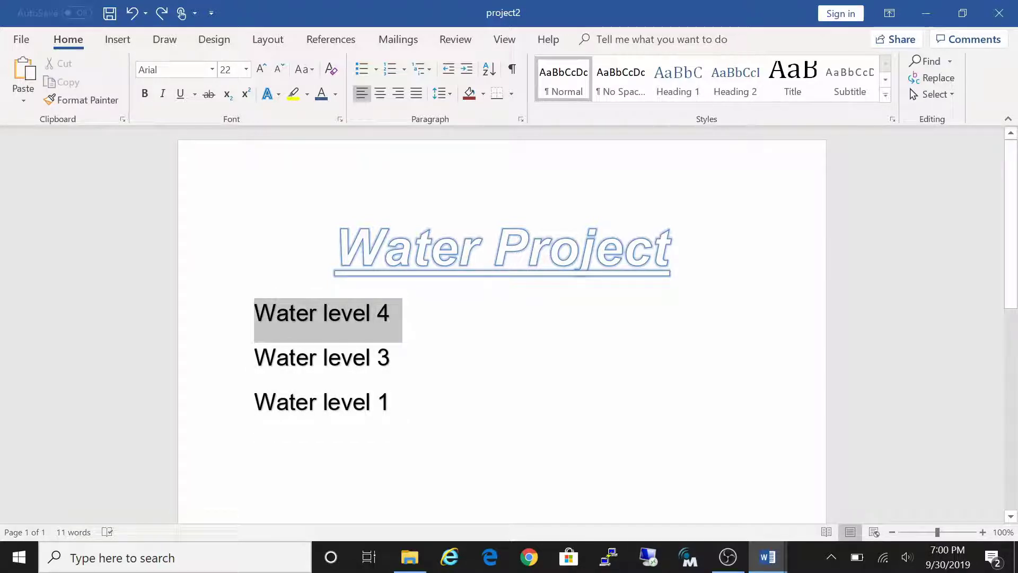
click(293, 96)
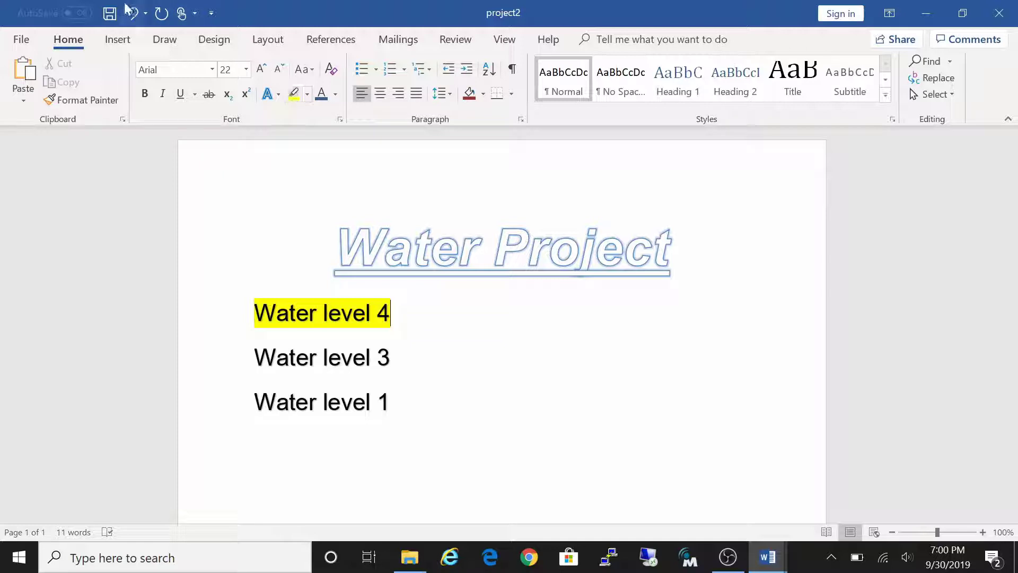
click(468, 96)
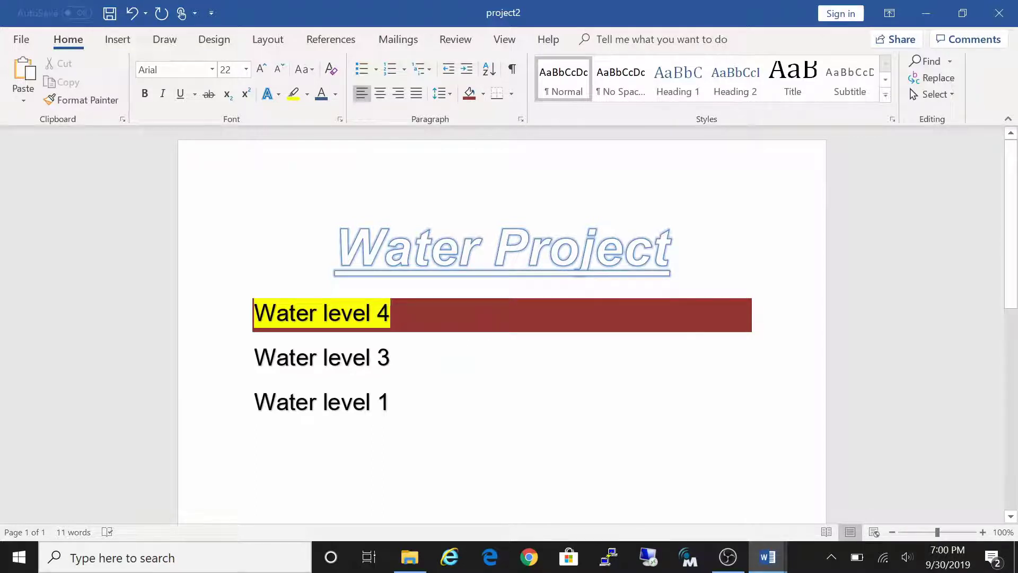
Step: Add a bottom border and a top border to the "Water level 3" paragraph
click(255, 357)
click(497, 96)
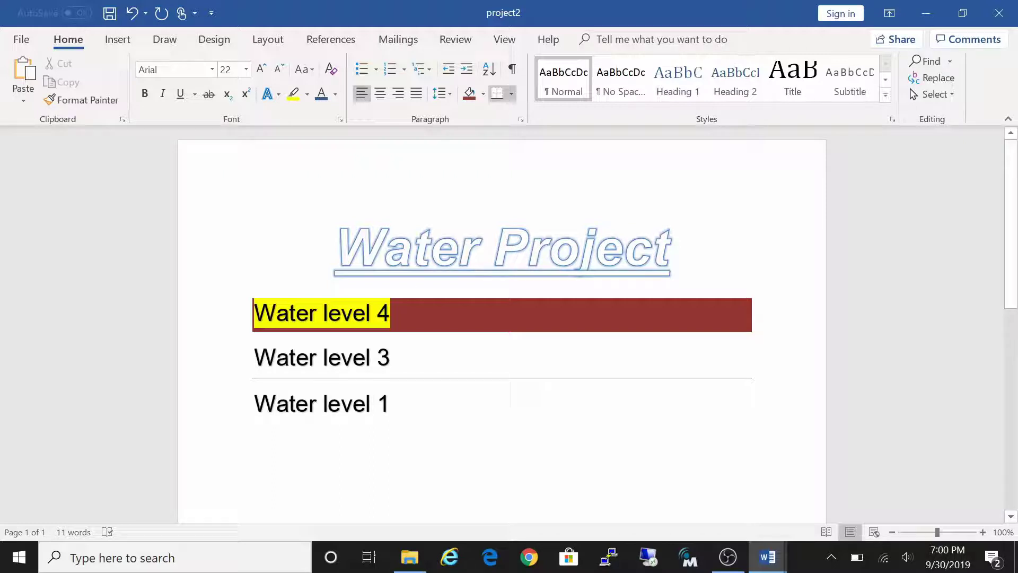
click(511, 94)
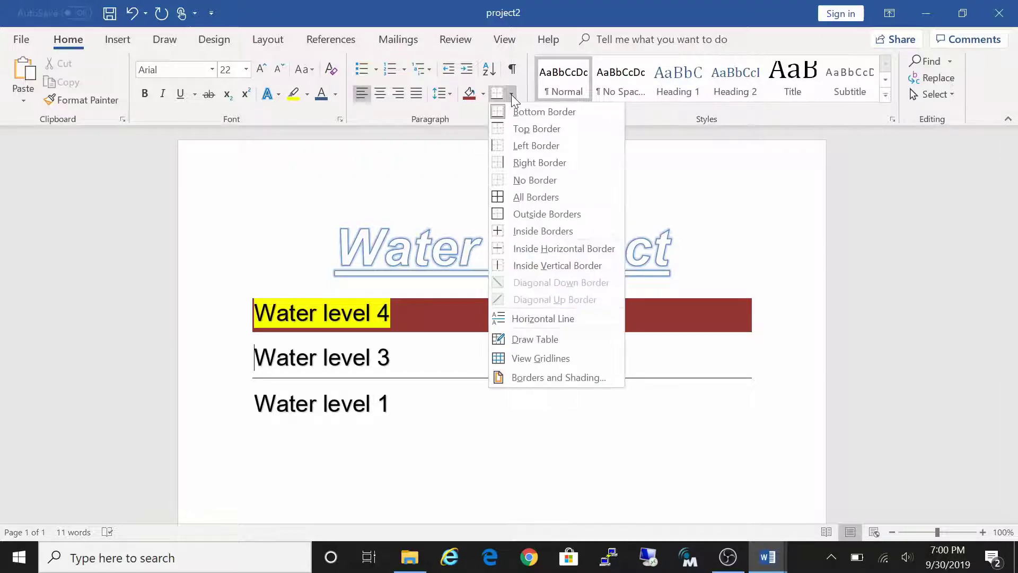
click(521, 129)
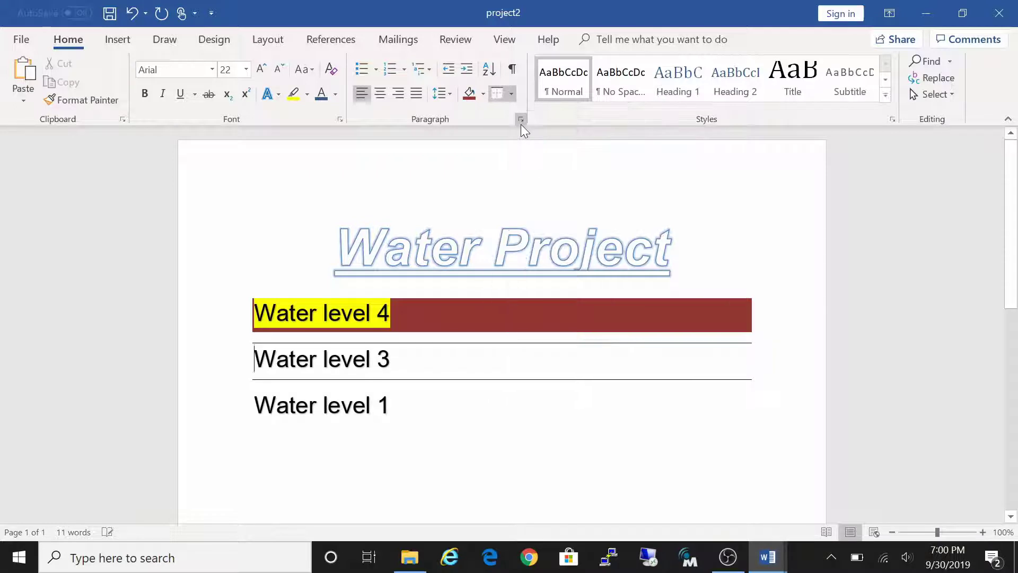
Step: Apply Outside Borders and All Borders to the "Water level 3" paragraph
click(512, 94)
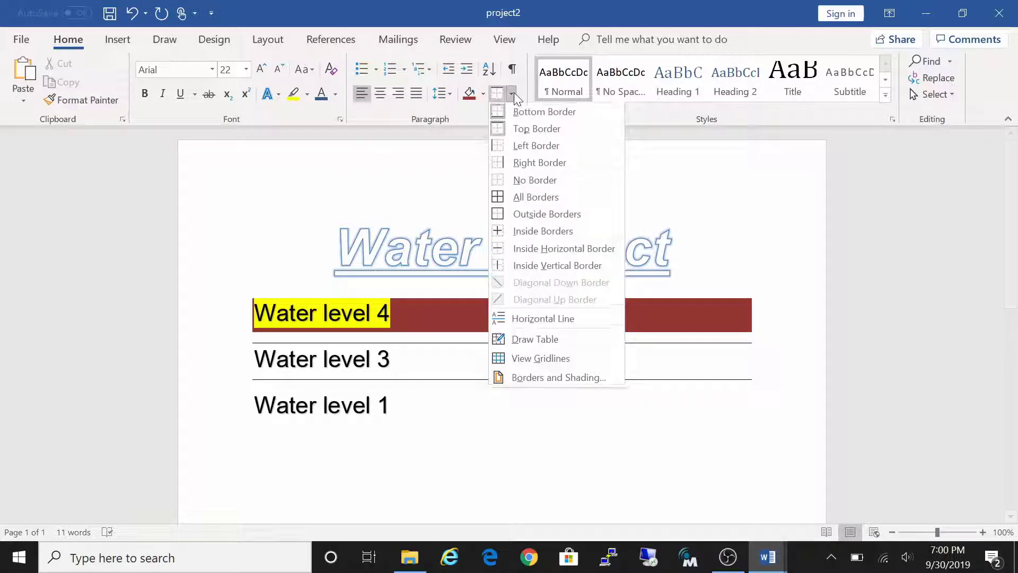
click(525, 214)
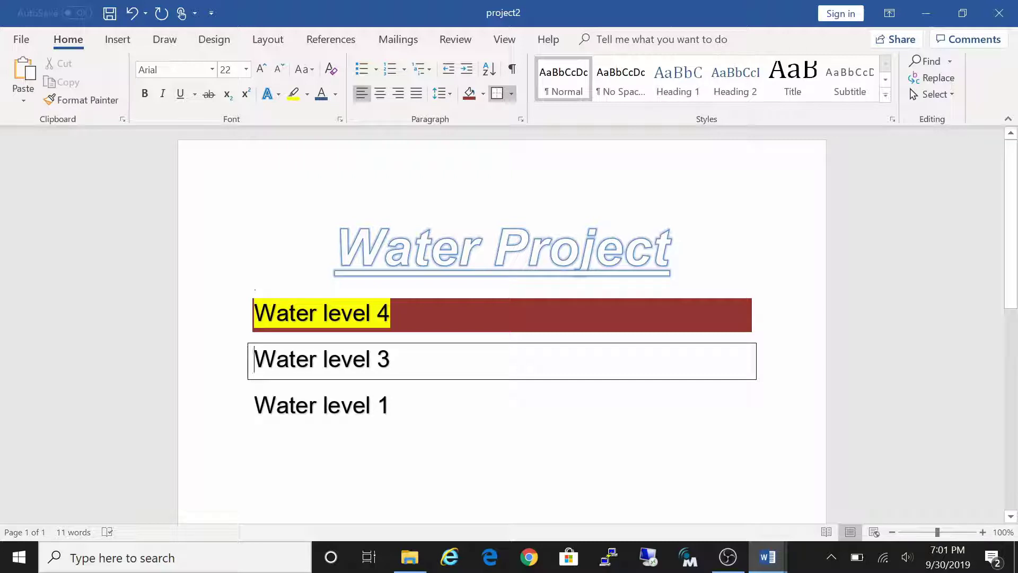
click(510, 95)
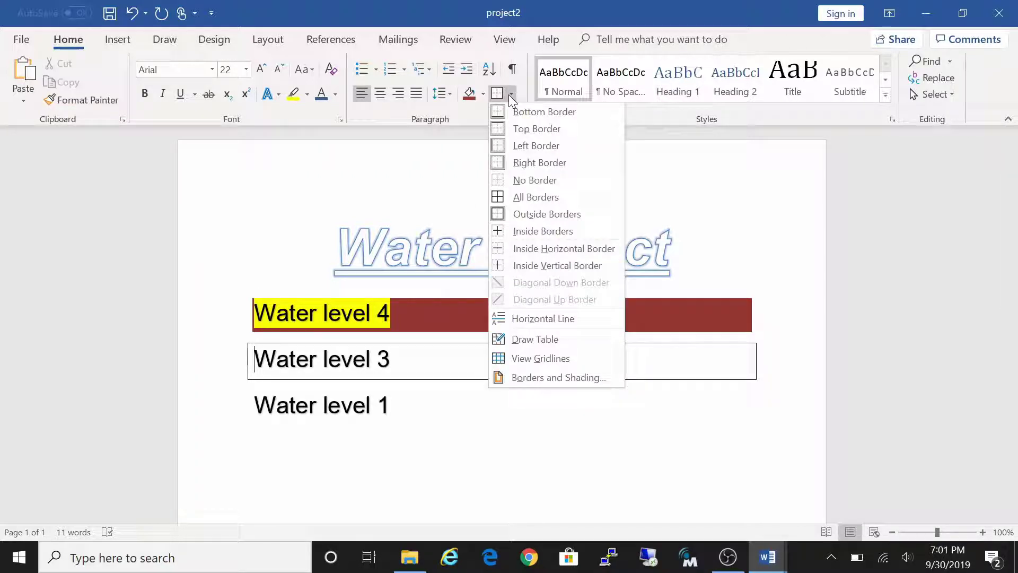
click(517, 197)
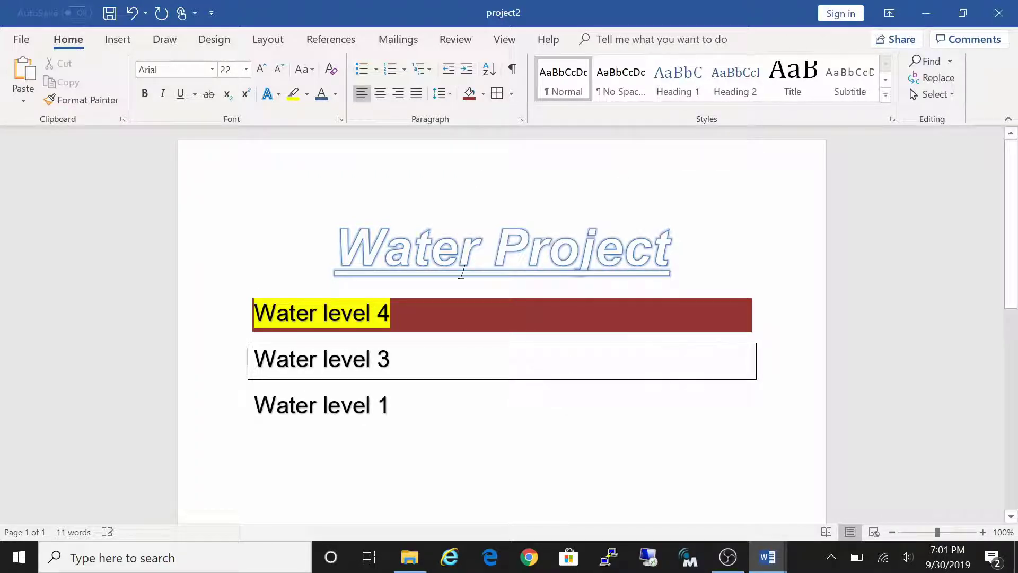
Step: Toggle off the outside borders of the "Water level 3" paragraph and set it to No Border
click(512, 94)
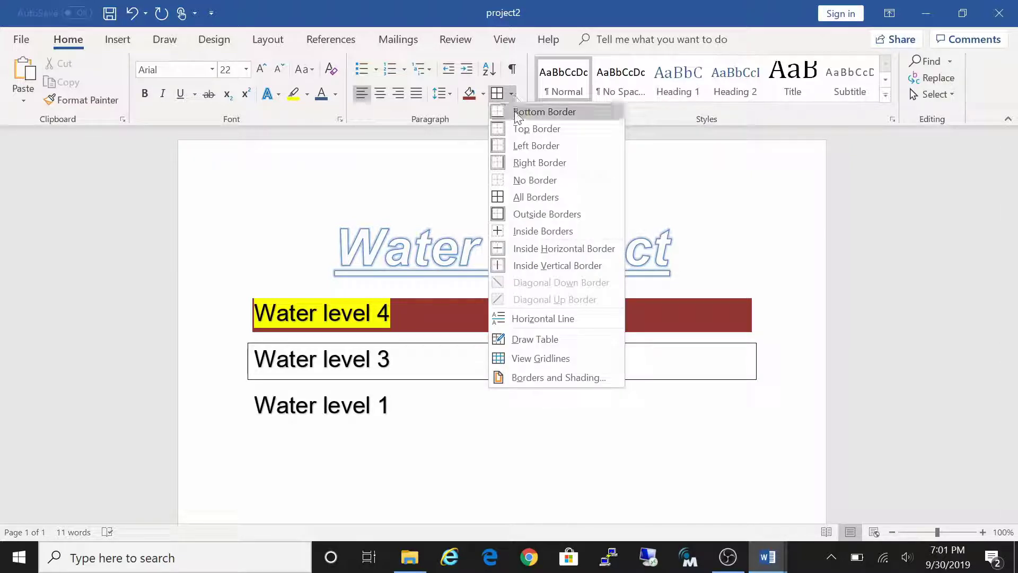
click(524, 214)
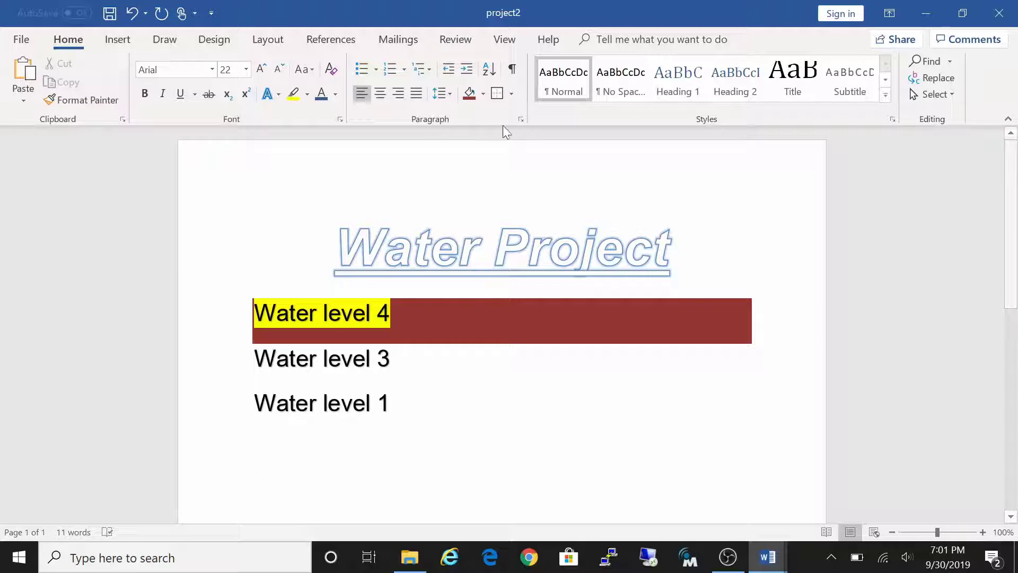
click(512, 95)
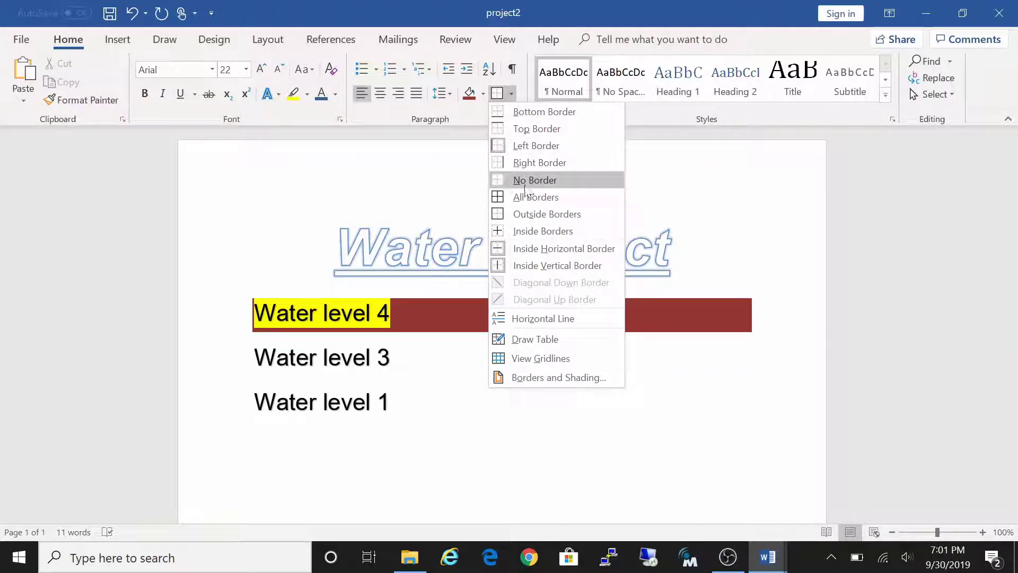
click(551, 183)
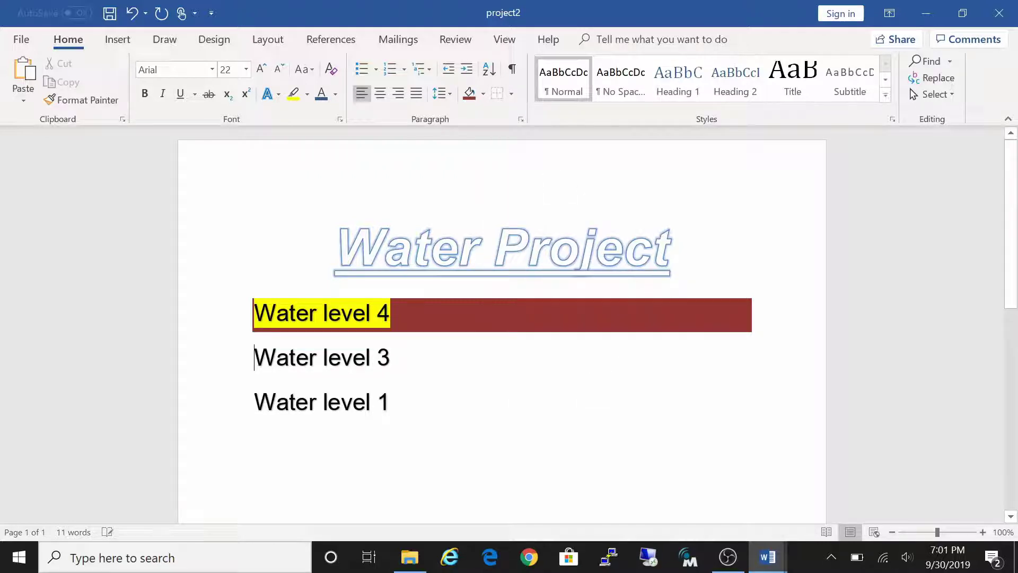